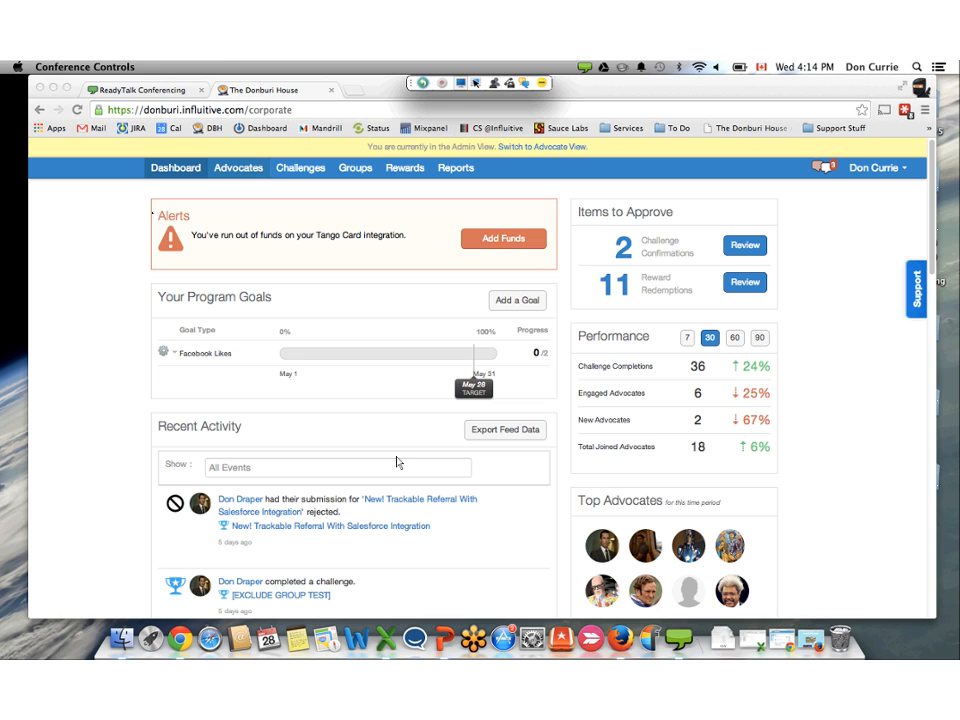
- Open the Import Advocates form from the Advocates page
click(249, 312)
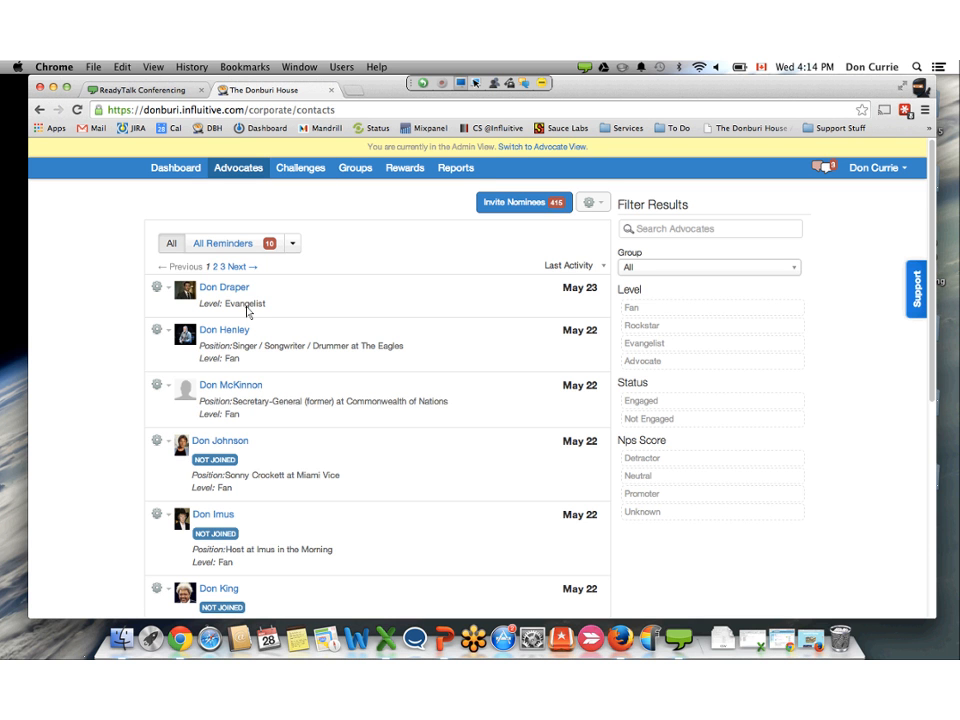
click(592, 202)
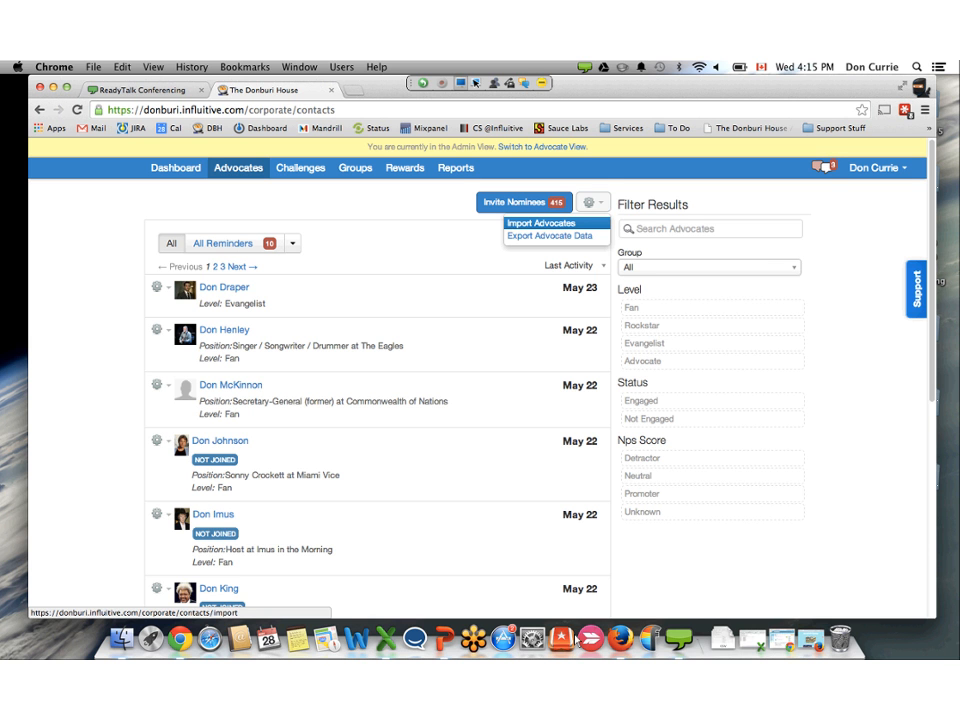
click(541, 223)
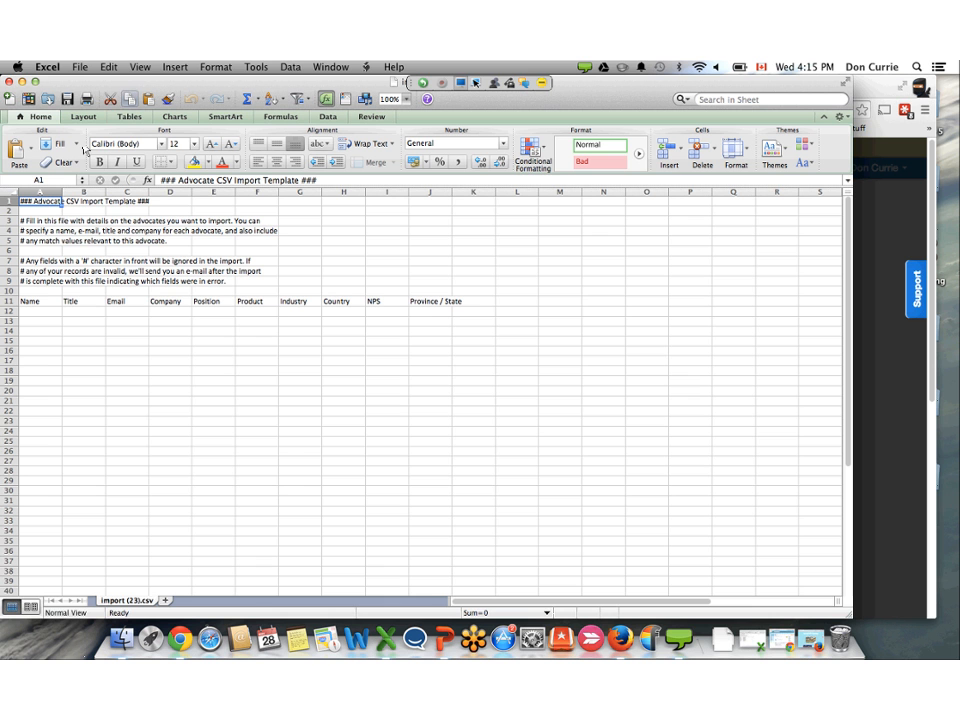
- Review the NPS column header in the blank Excel import template, and bring up the filled-in donburi-update.csv for comparison
drag(96, 82, 152, 82)
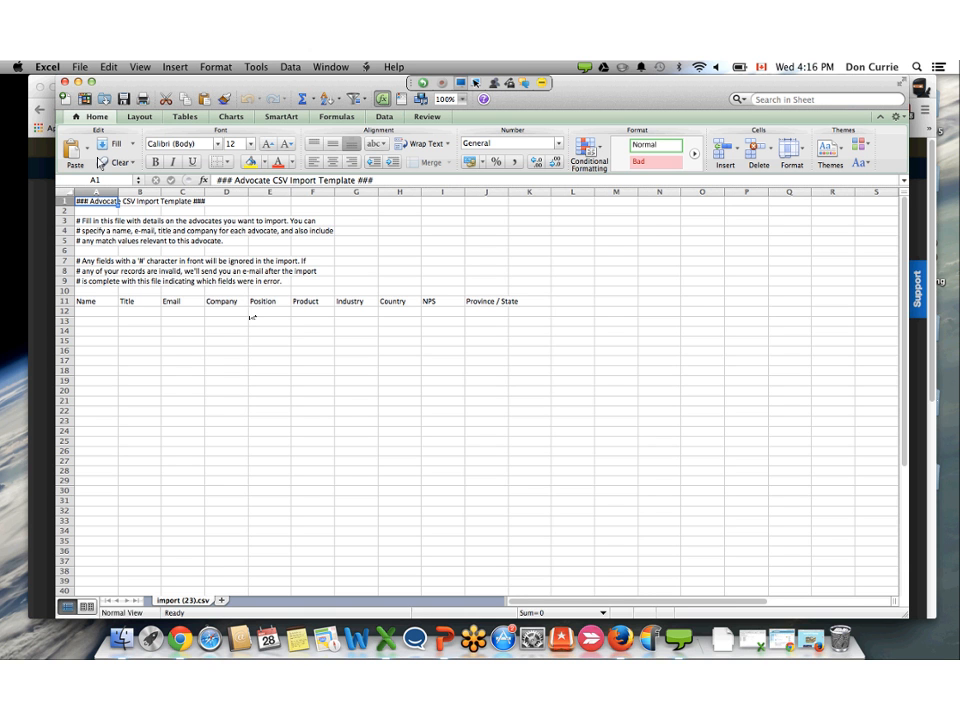
click(442, 301)
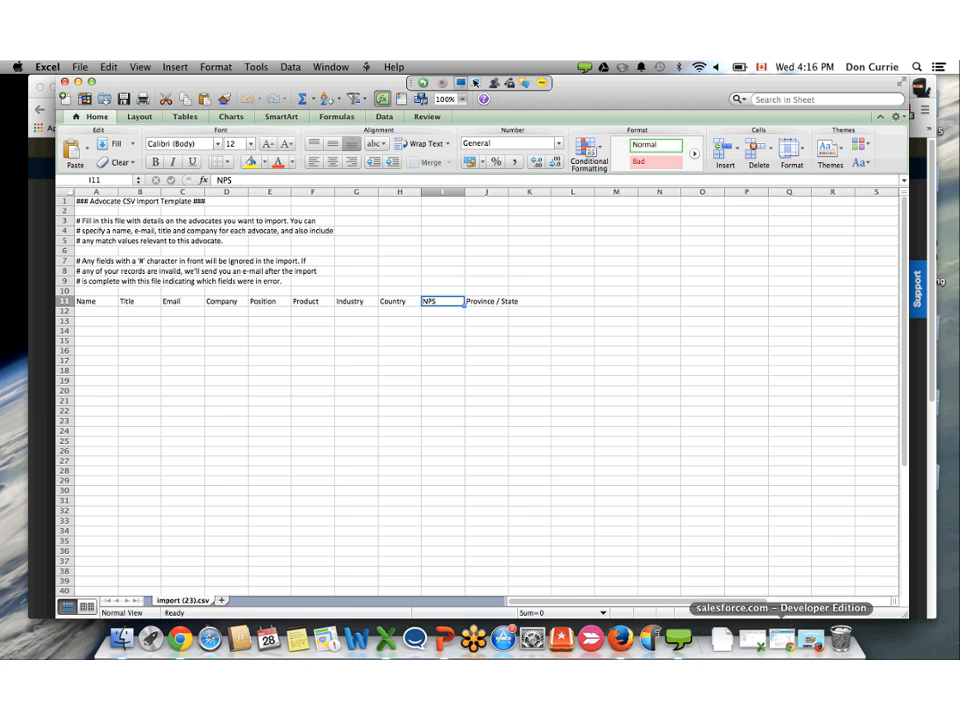
click(752, 640)
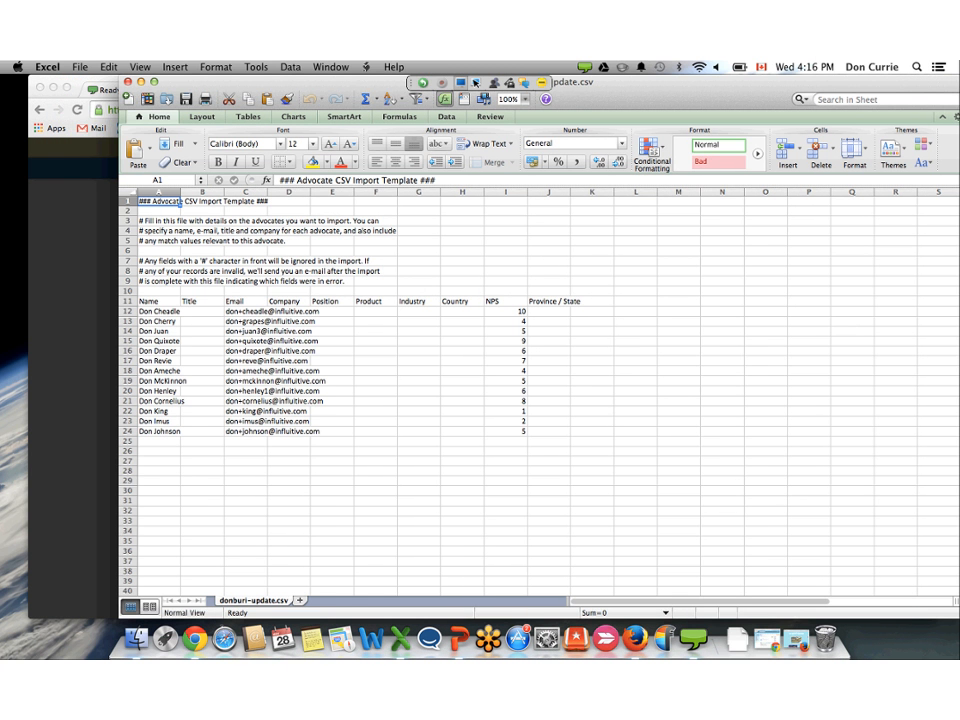
drag(631, 614, 581, 616)
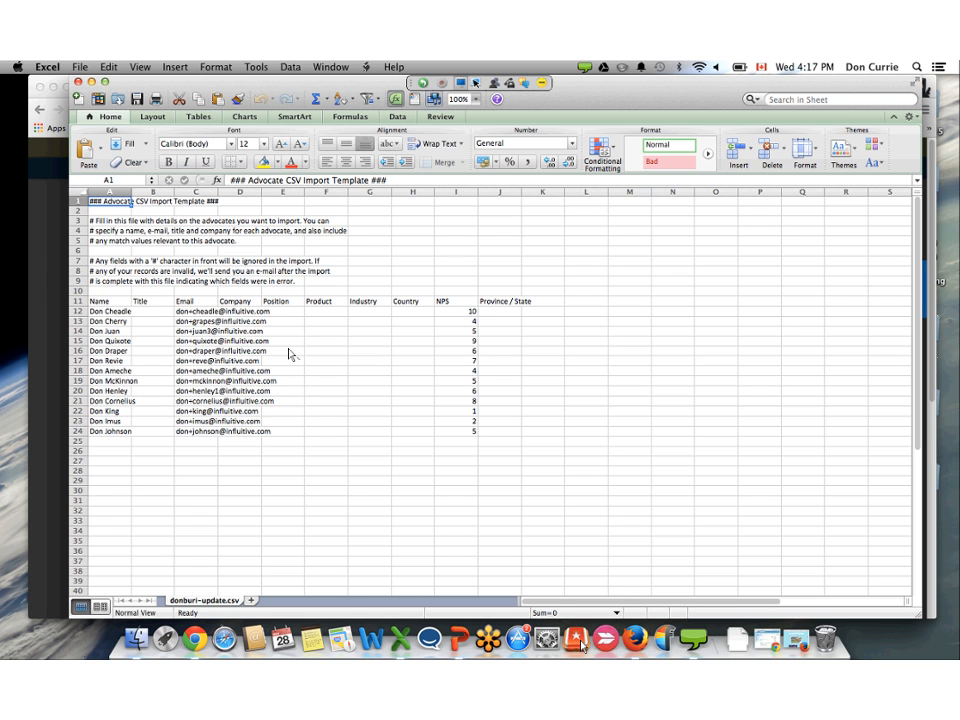
- Switch back to Chrome, find donburi-update.csv by searching for "donbu", and import its advocates without sending invitations
click(53, 117)
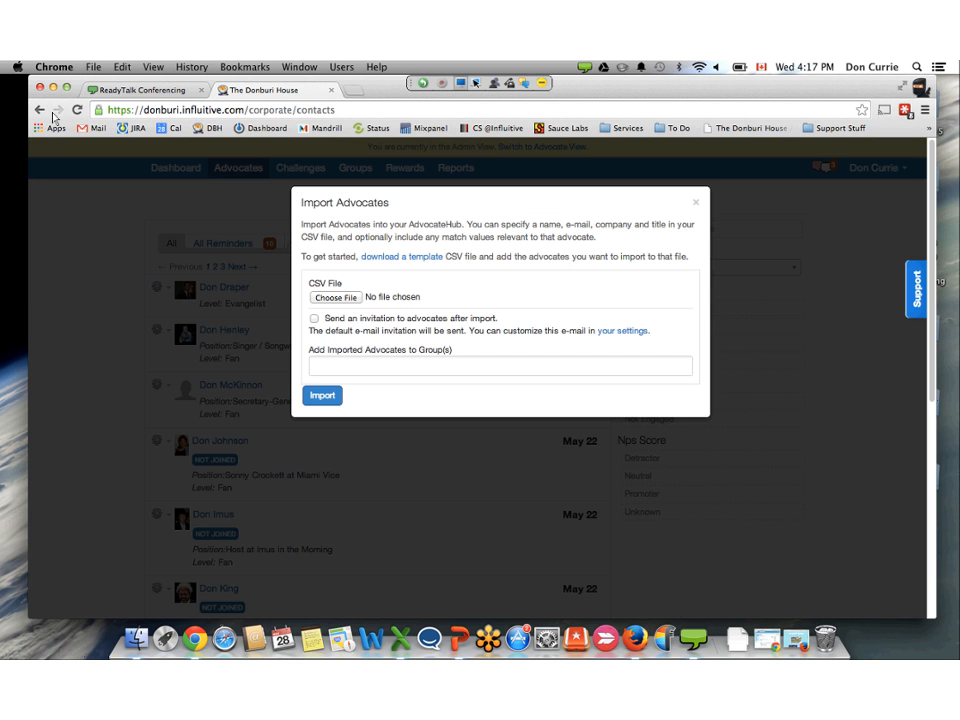
click(335, 297)
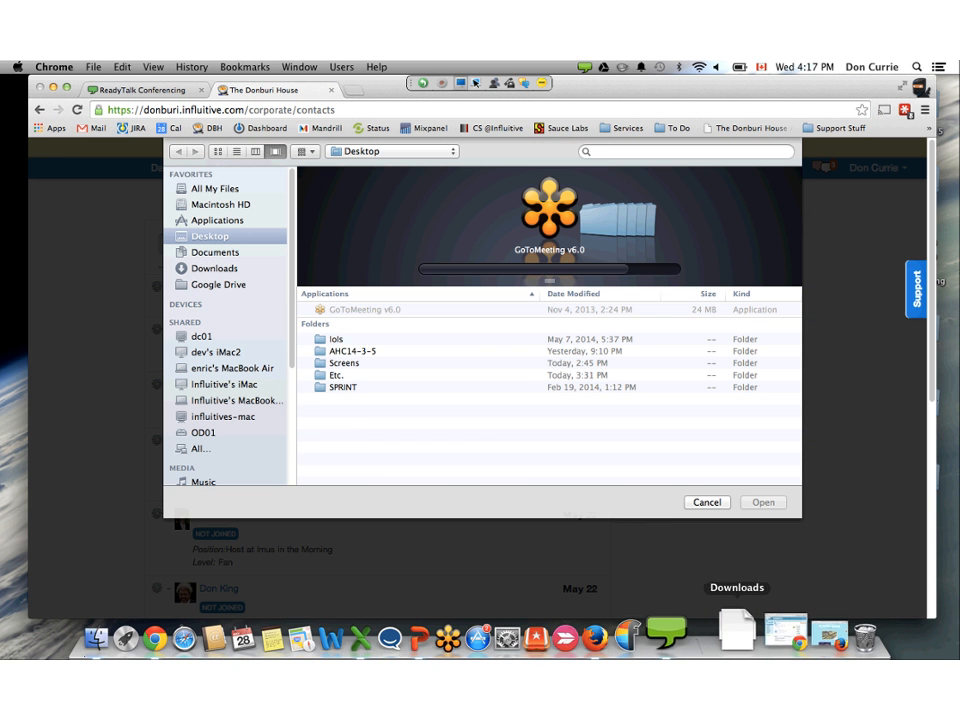
click(688, 152)
text(donb)
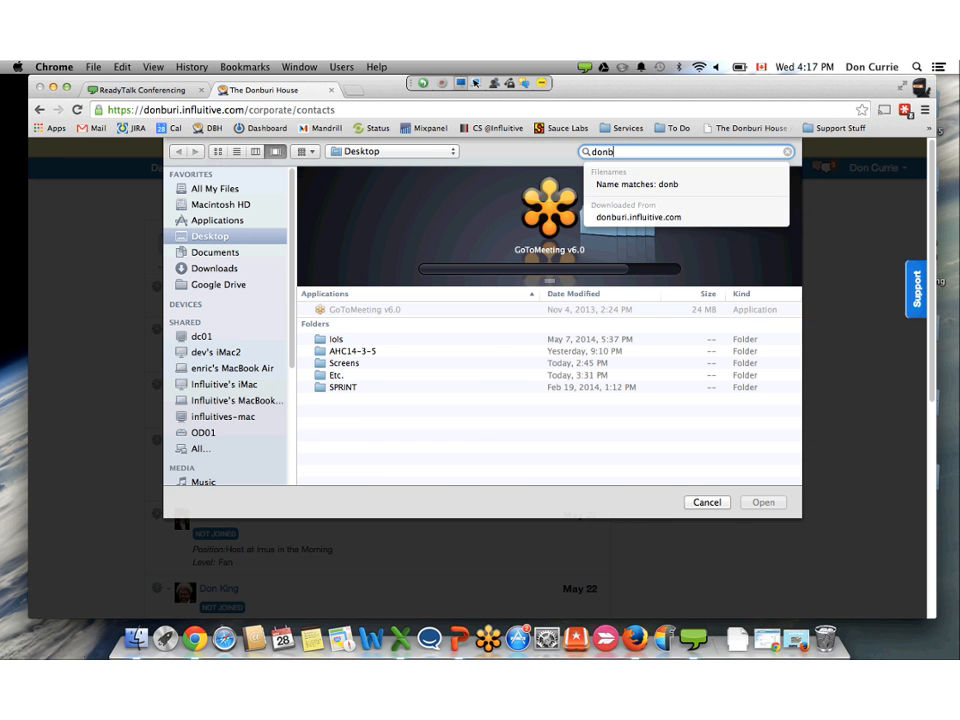
text(u)
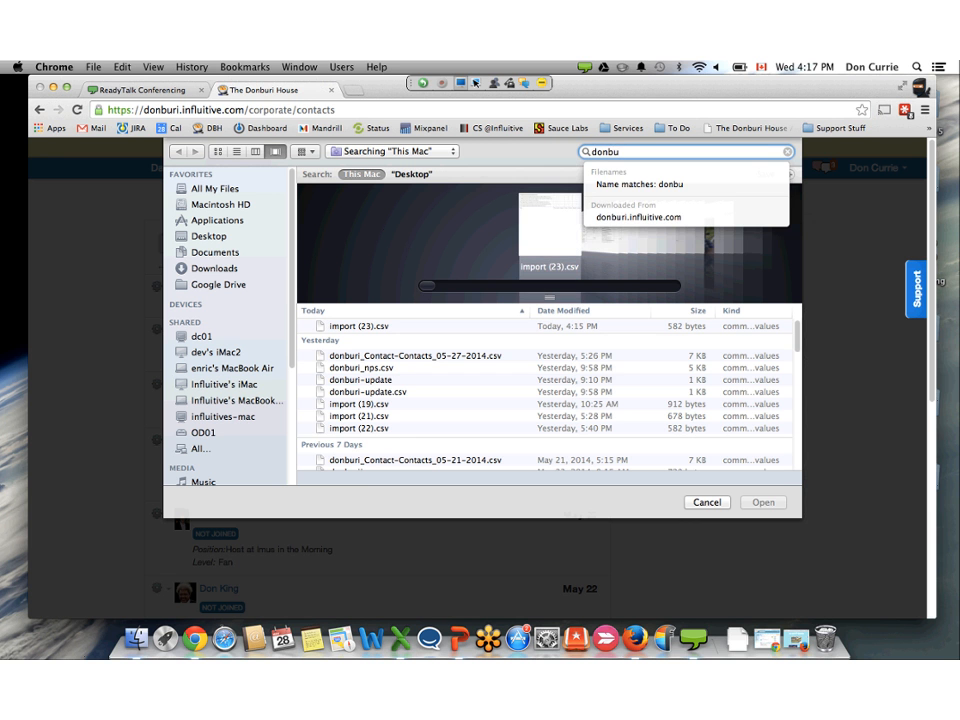
click(376, 380)
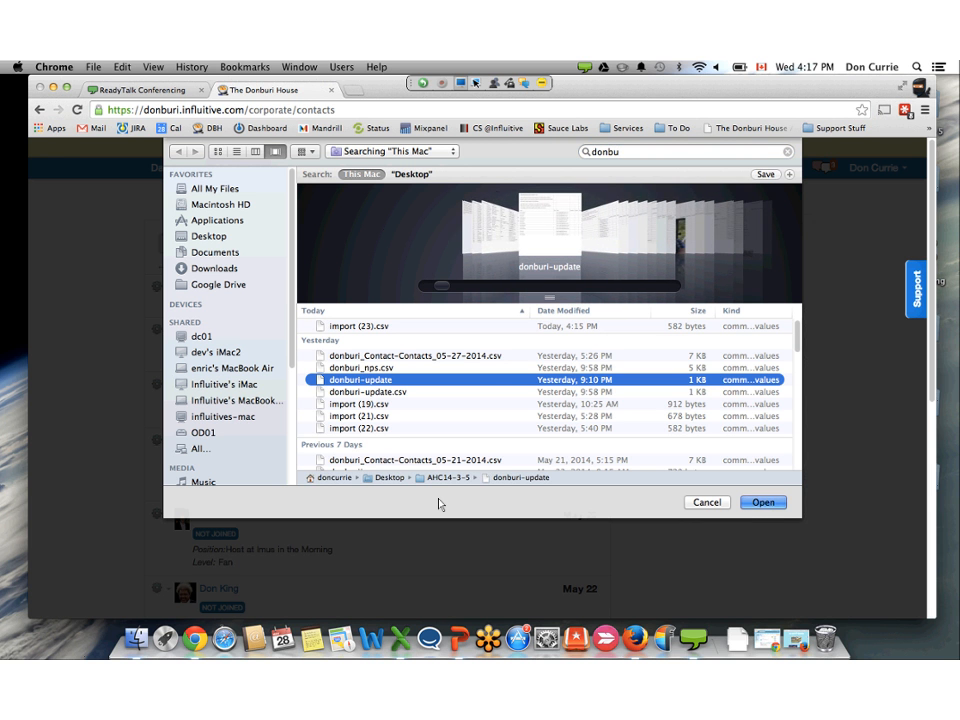
key(Escape)
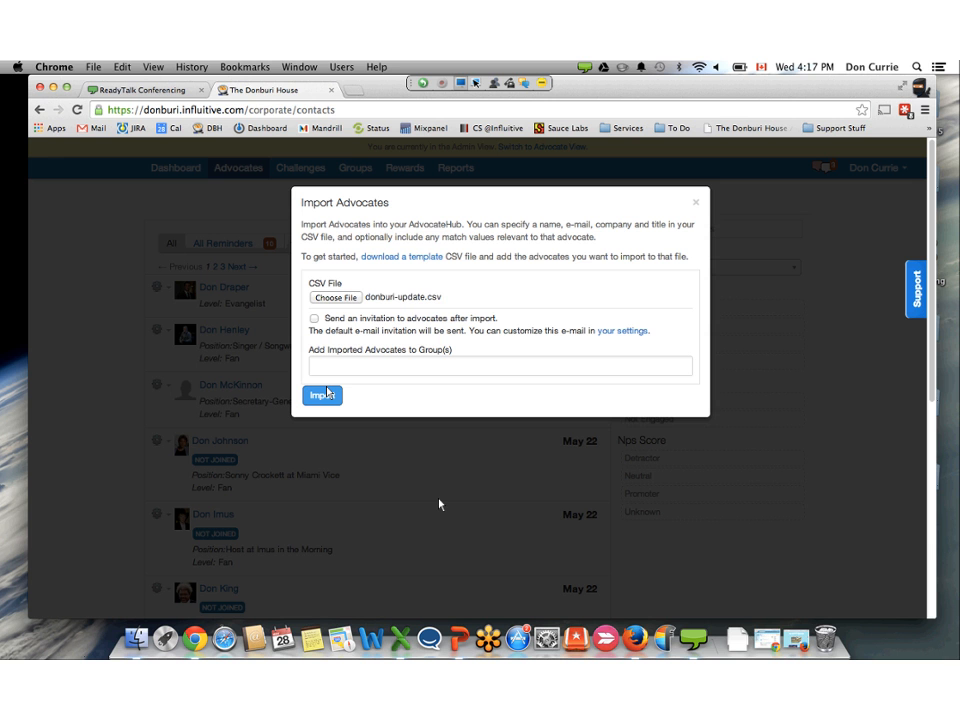
click(325, 395)
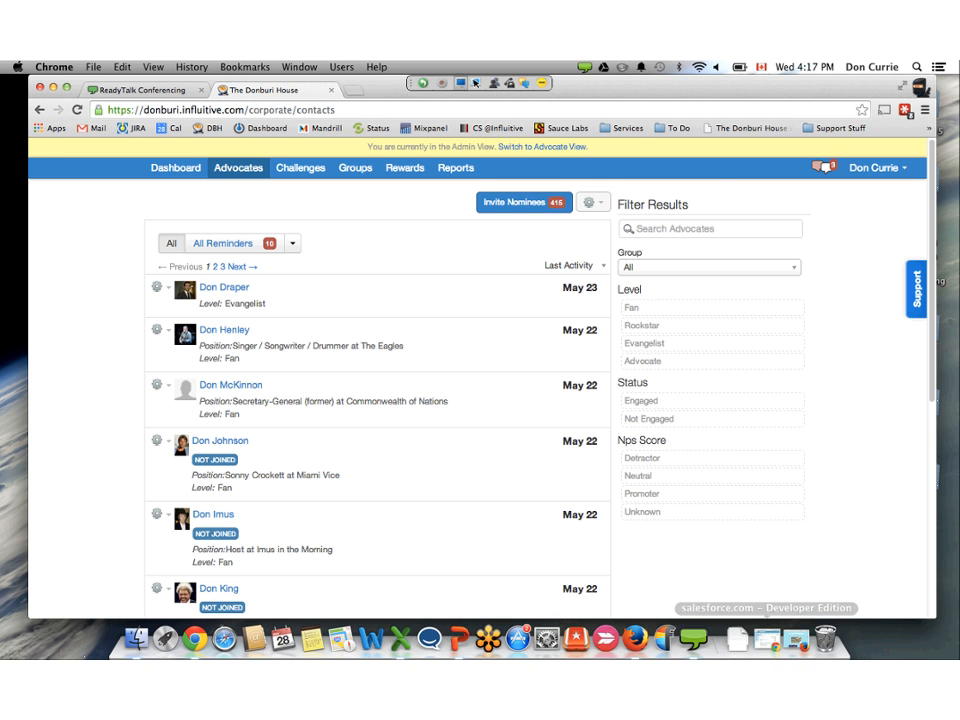
- Check the advocate names in the Excel sheet, and search the advocates list in Chrome for "don ch"
key(ctrl+Up)
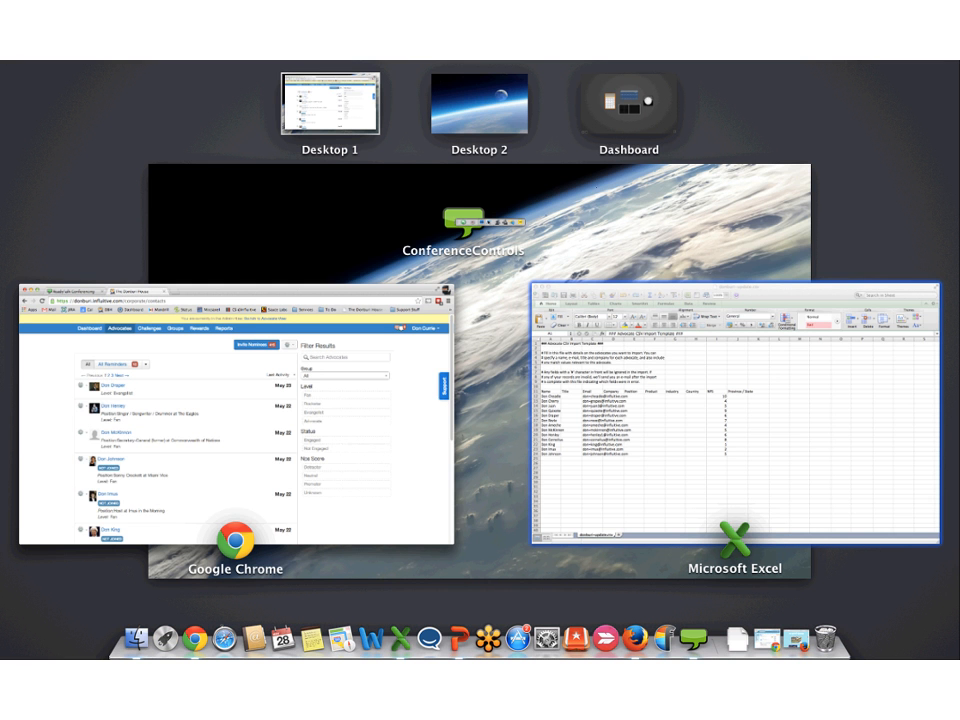
click(735, 414)
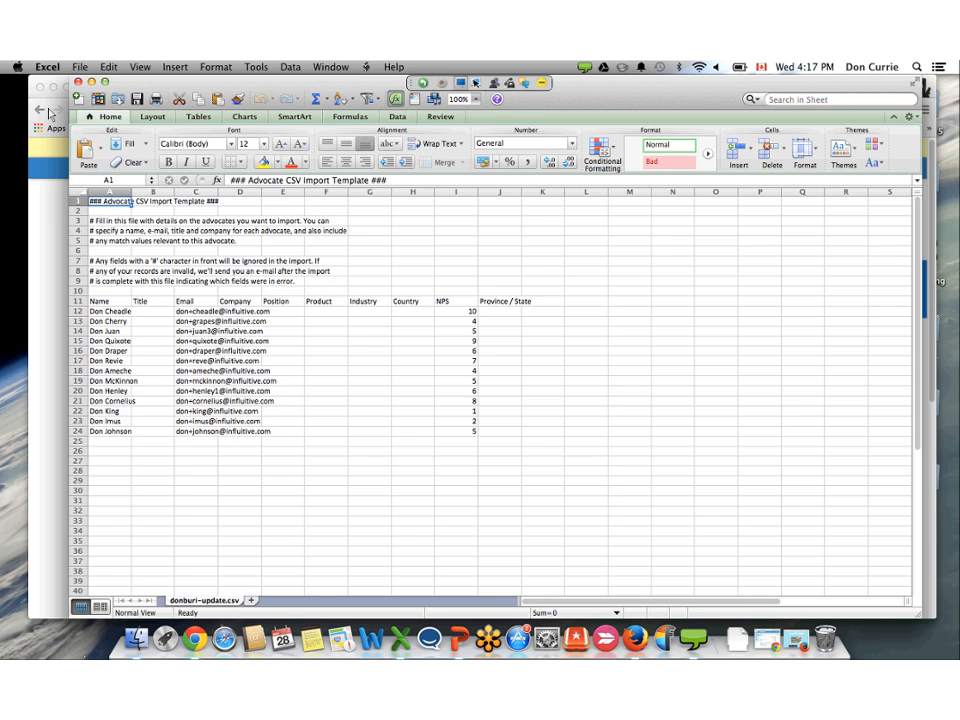
click(47, 111)
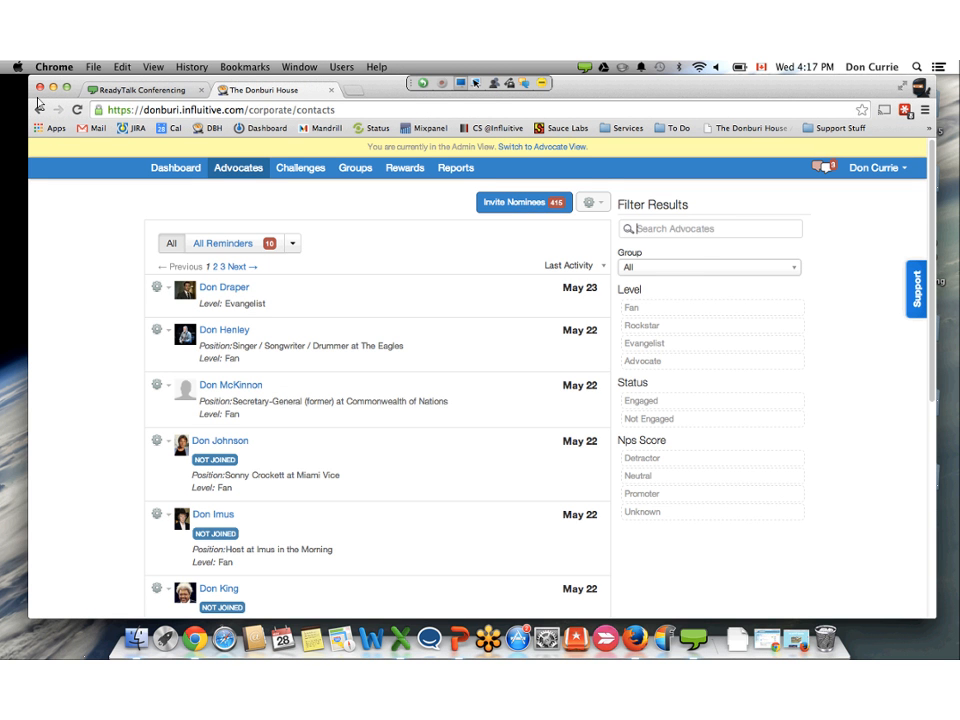
text(don ch)
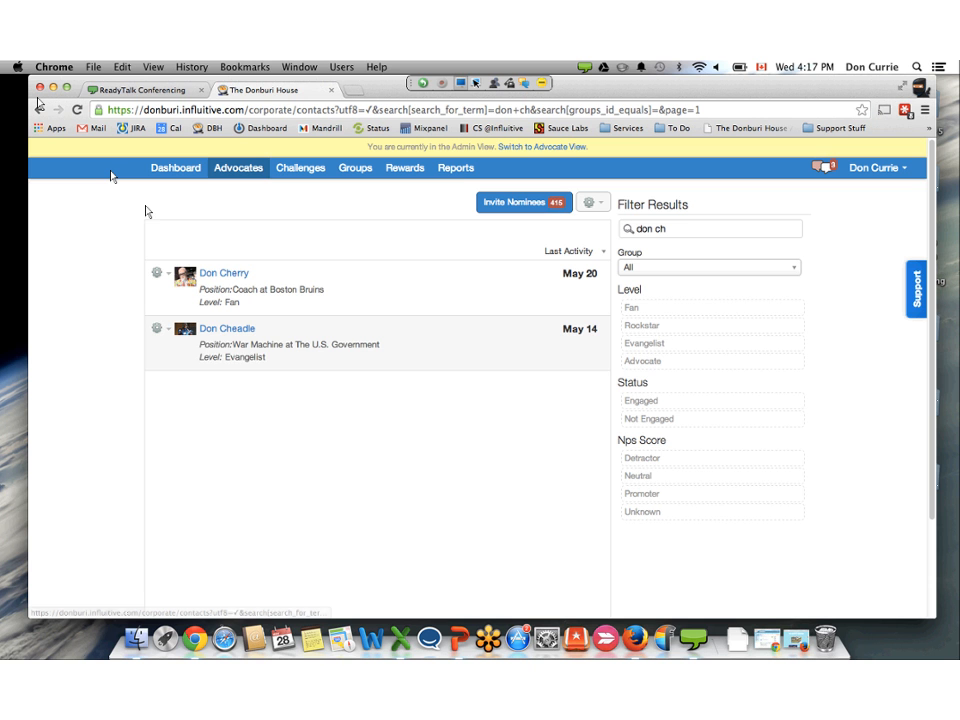
- Examine the match criteria, including NPS, in Don Cheadle's advocate profile and close it without saving
click(157, 328)
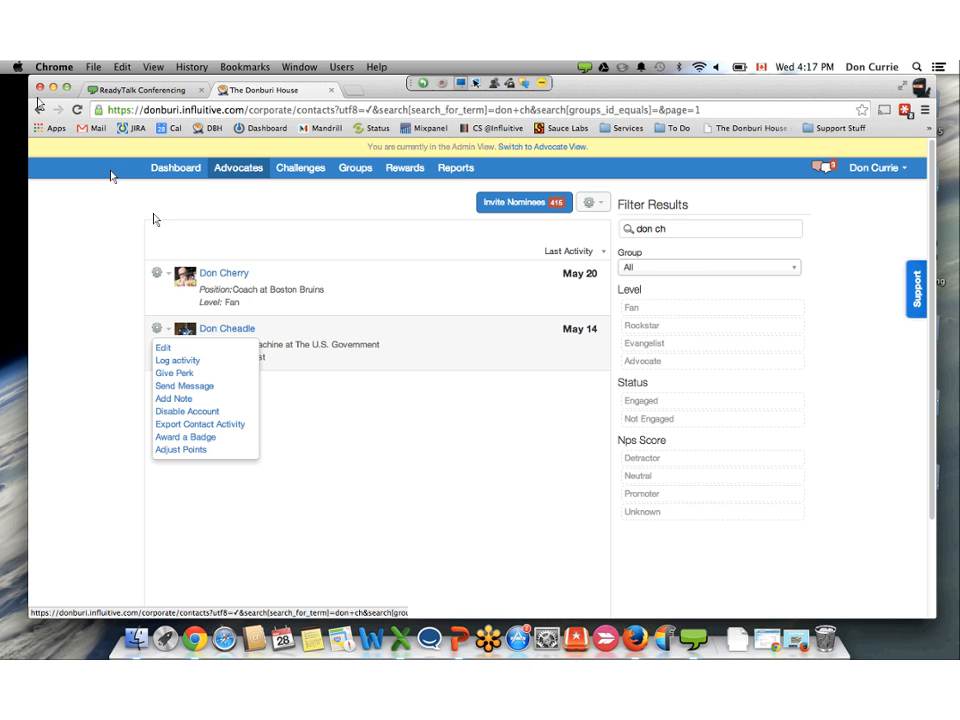
click(164, 348)
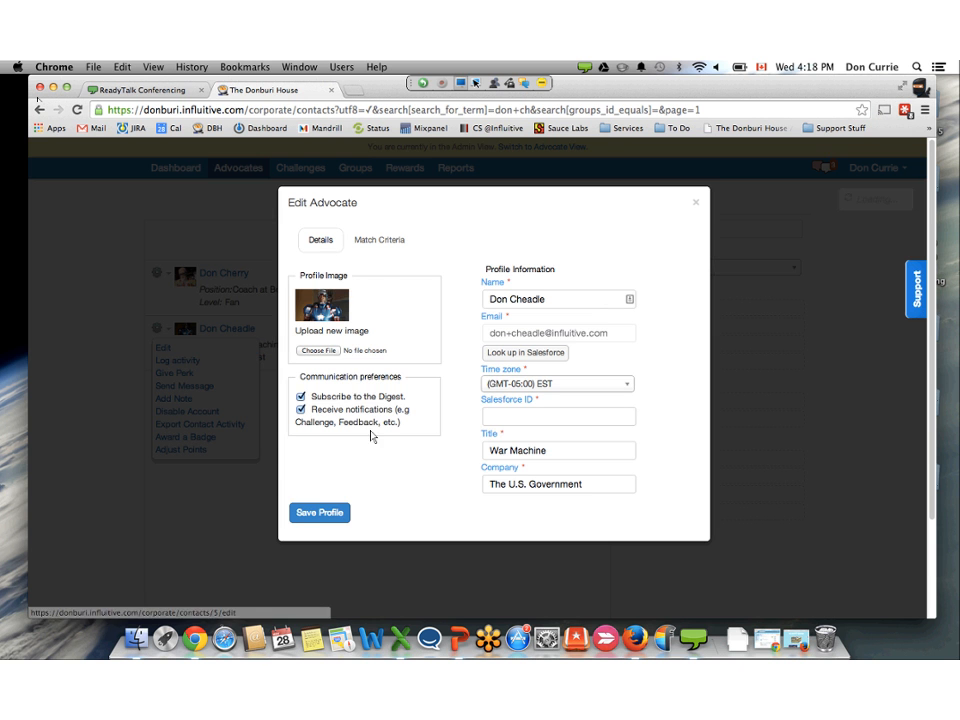
click(379, 239)
scroll(387, 451, down, 3)
scroll(385, 451, down, 2)
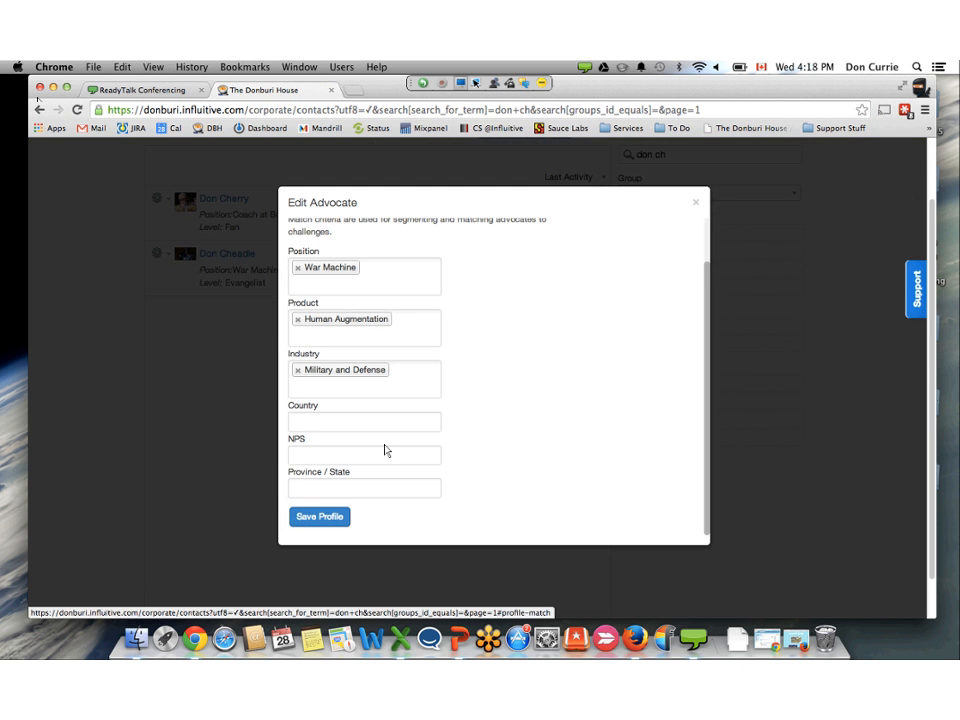
click(696, 202)
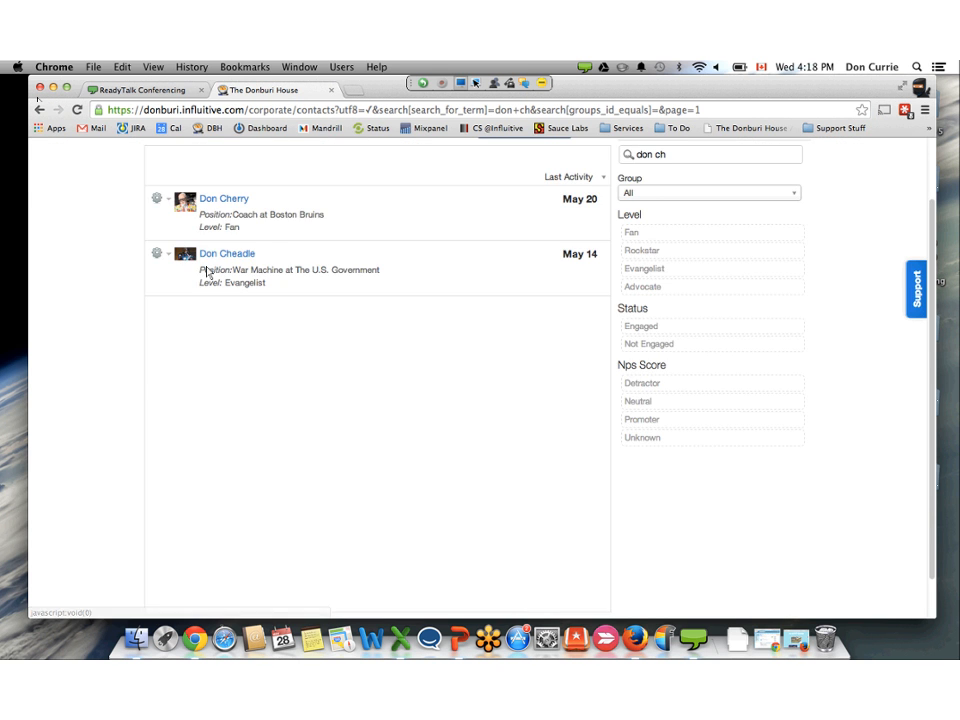
- Examine the match criteria in Don Cherry's advocate profile and close it without saving
scroll(160, 225, up, 2)
click(160, 274)
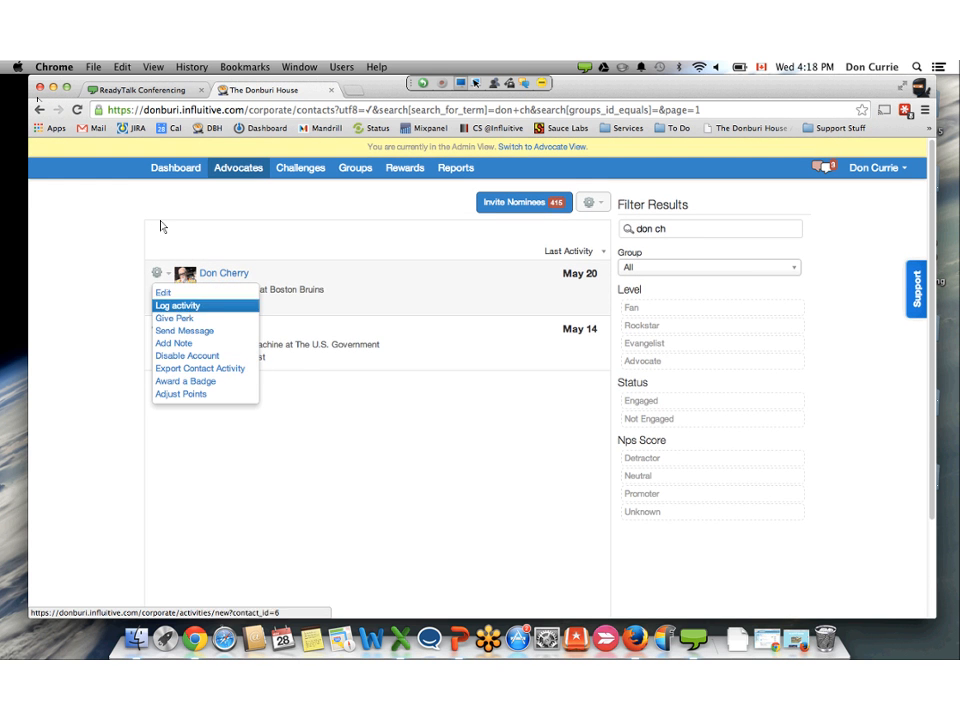
click(224, 273)
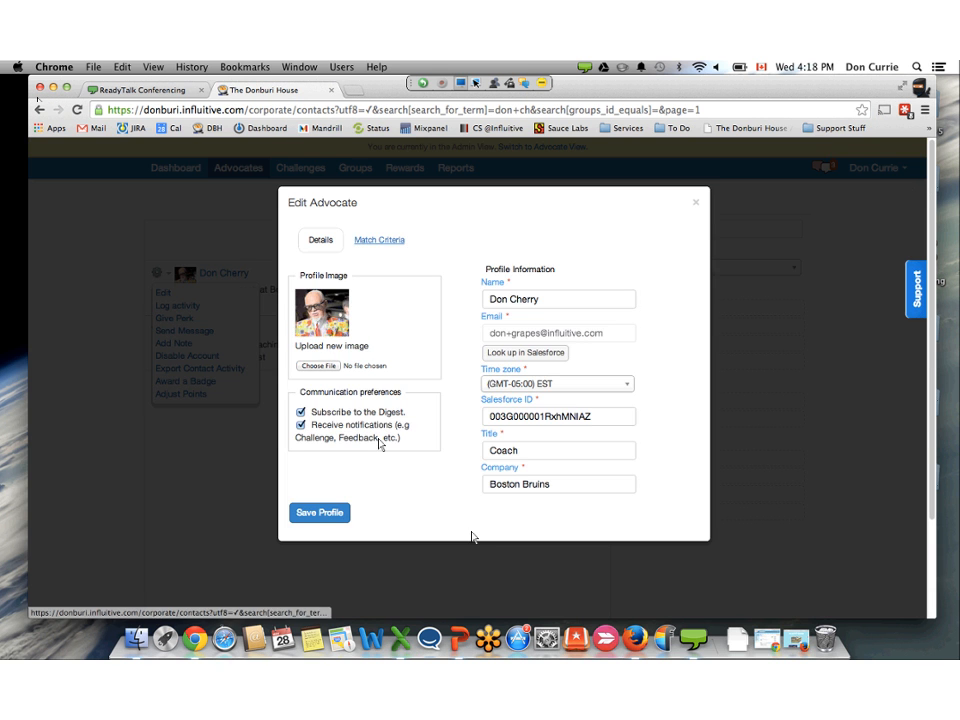
click(379, 238)
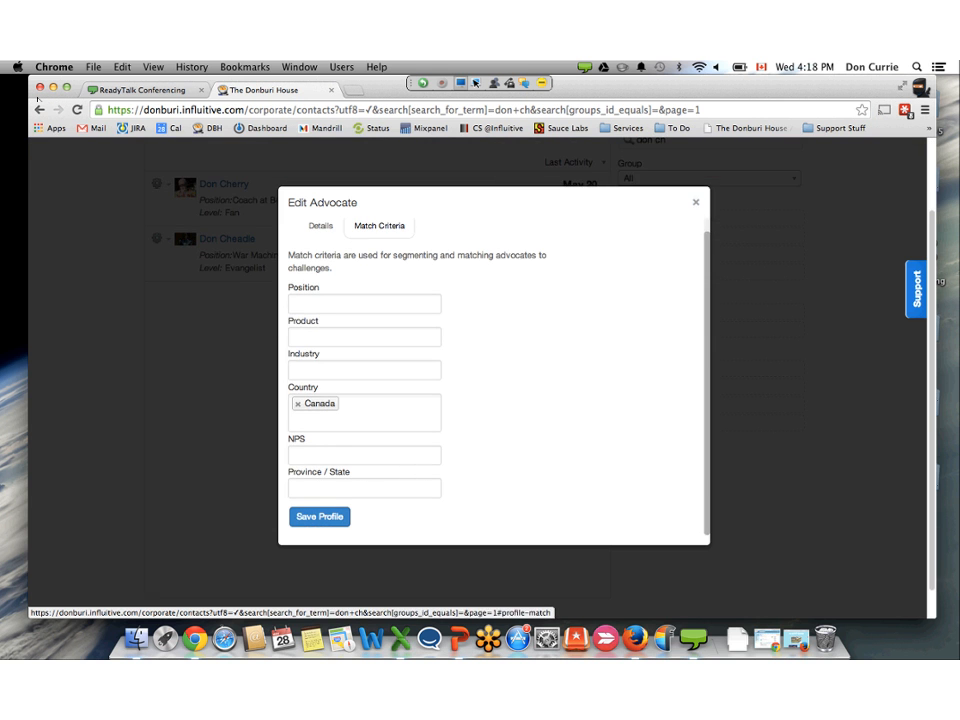
click(696, 202)
scroll(267, 332, up, 3)
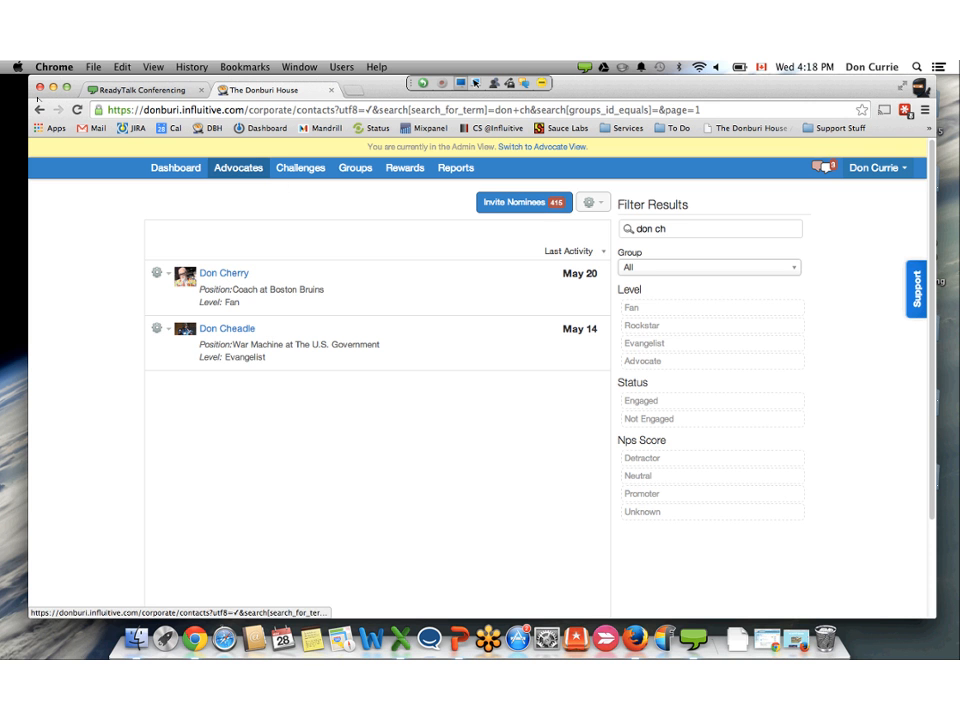
- Open the Match Categories system settings, view the form for adding a match category, and close it without adding one
click(873, 167)
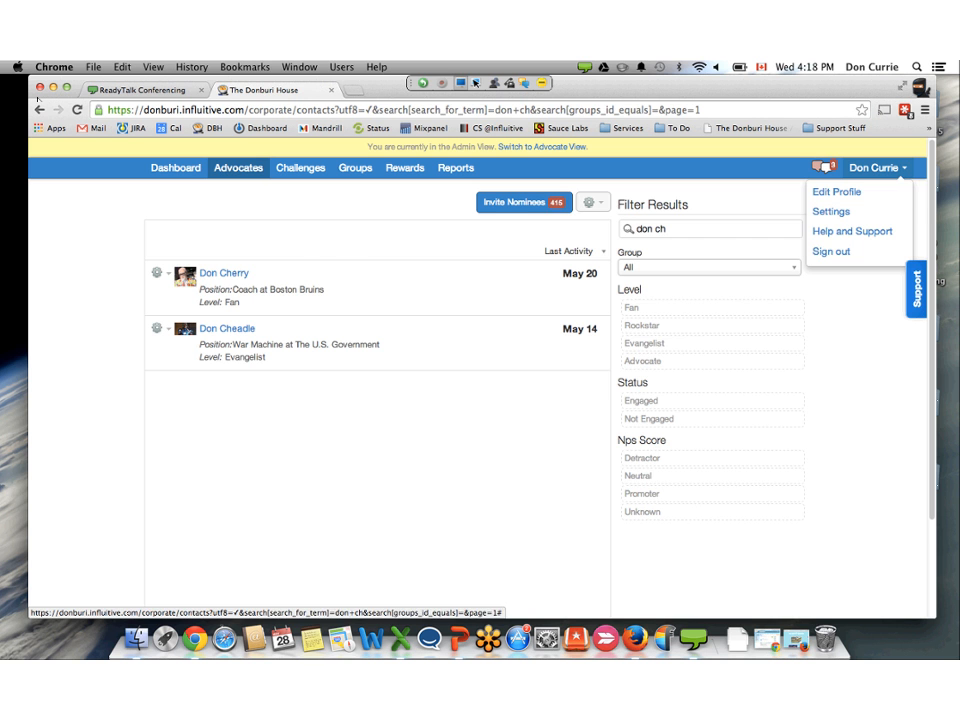
click(831, 211)
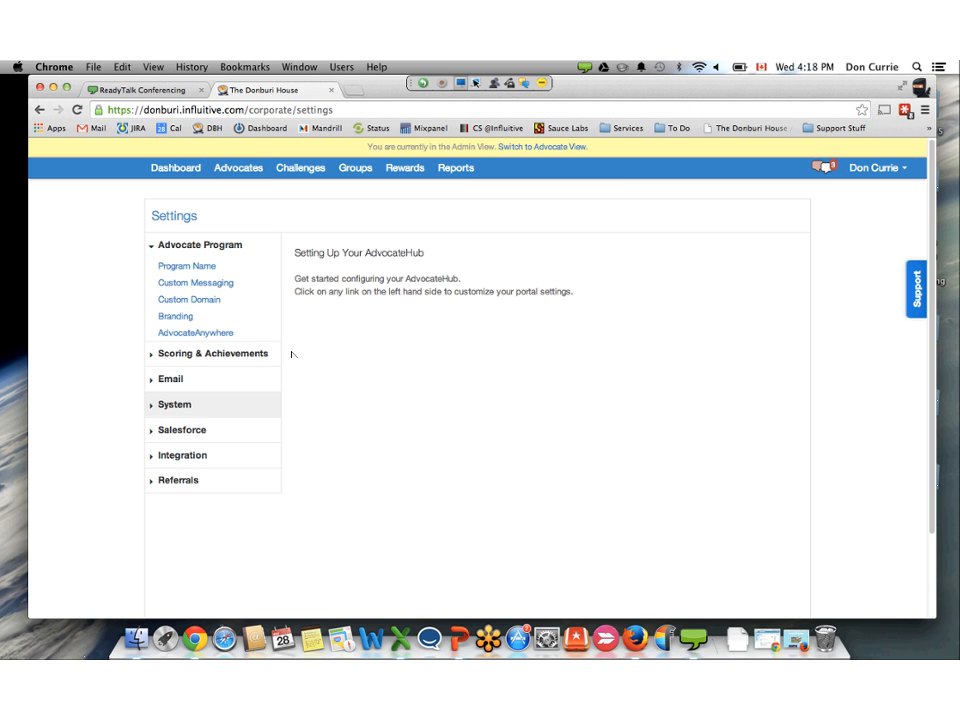
click(253, 404)
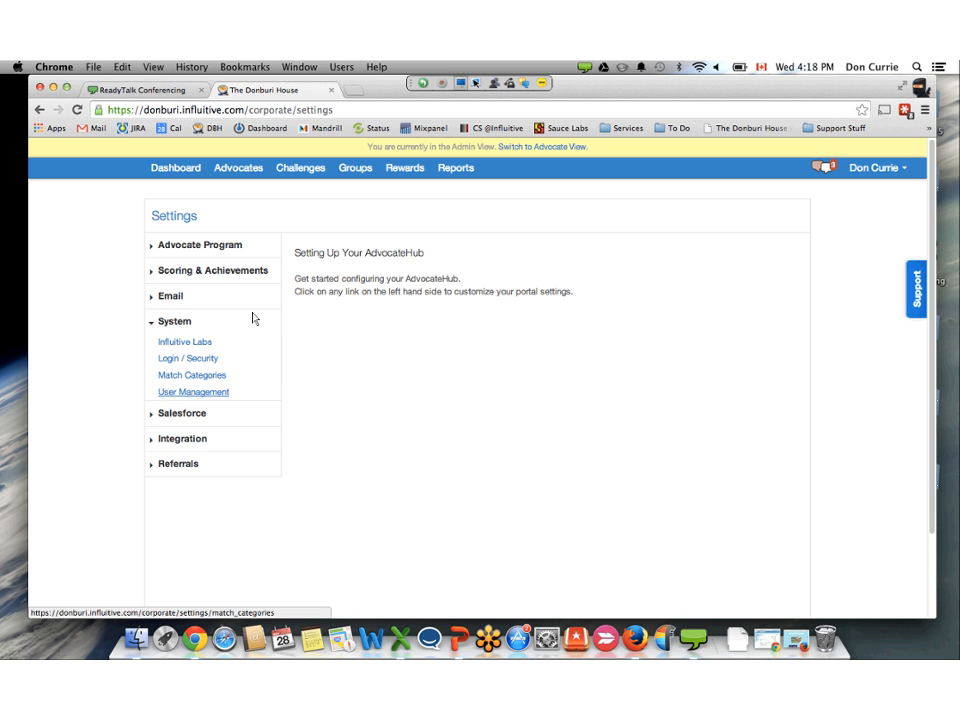
click(192, 375)
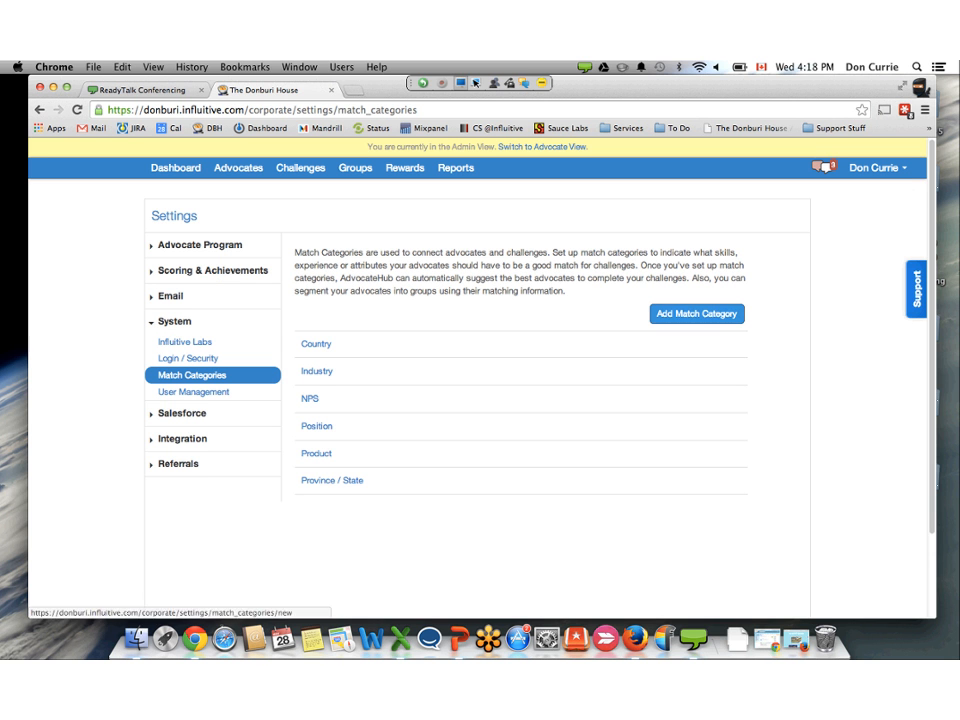
click(697, 313)
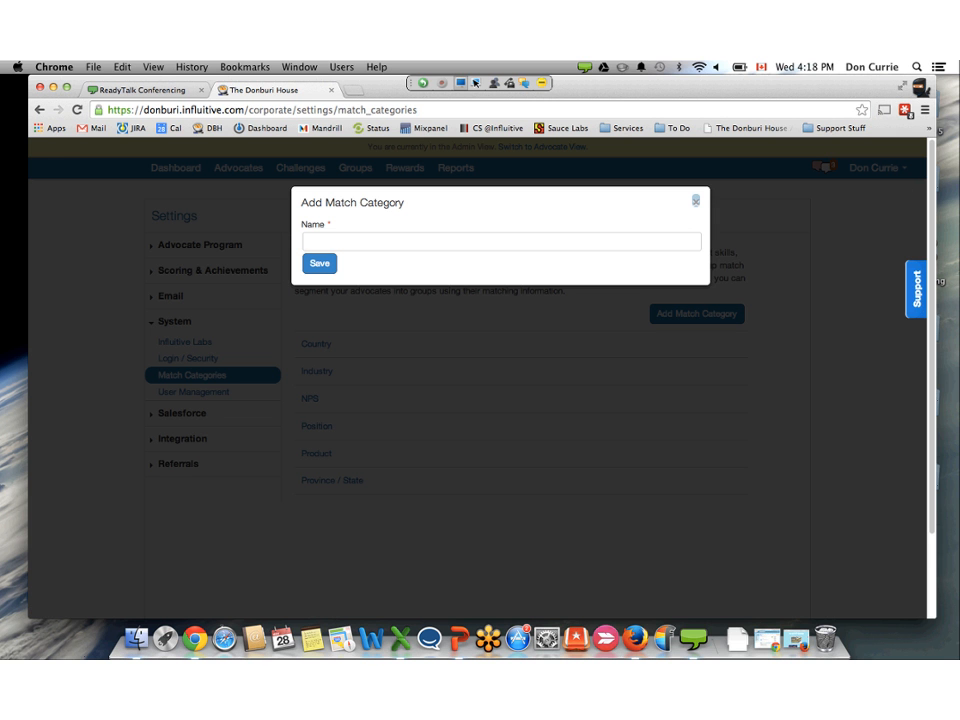
click(696, 201)
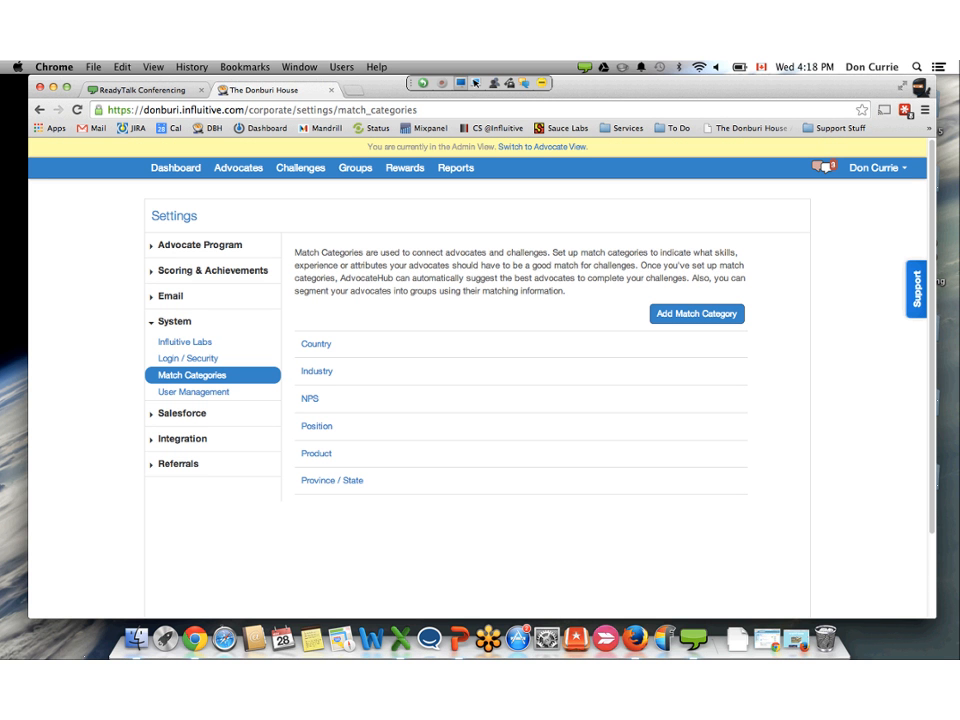
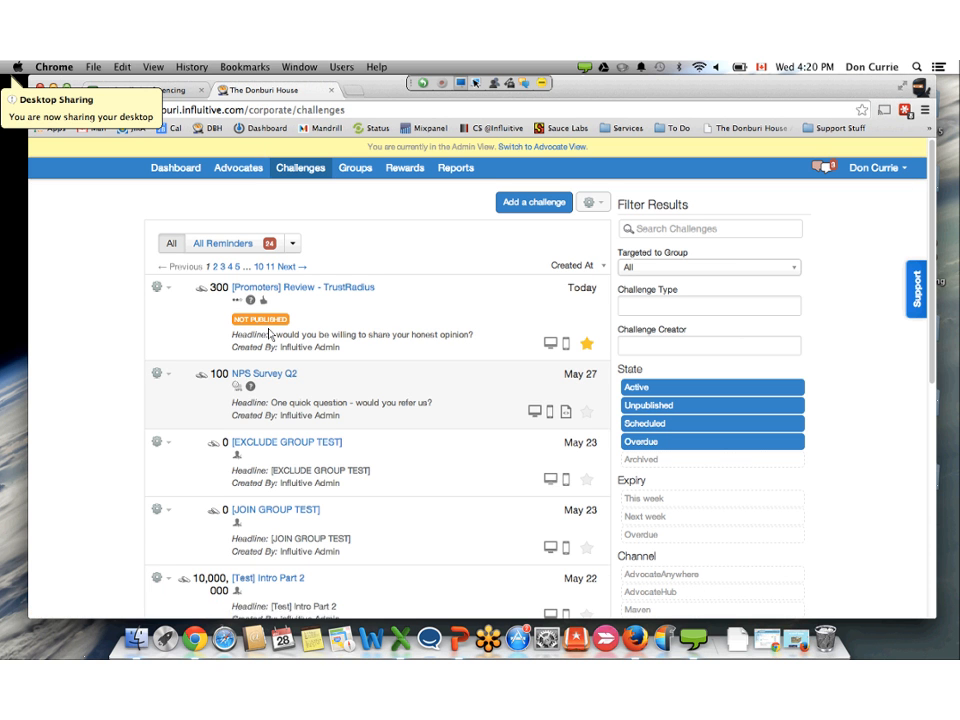
- Preview the NPS Survey Q2 challenge, read through its question and 0 to 10 rating scale, and close the preview
mouse_move(275, 388)
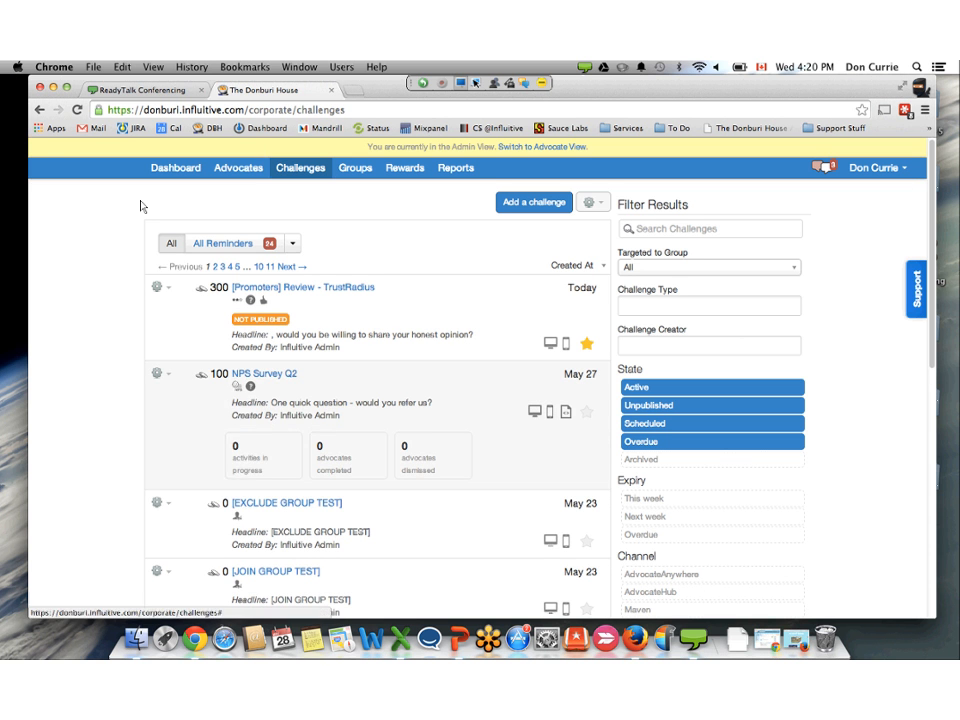
click(160, 373)
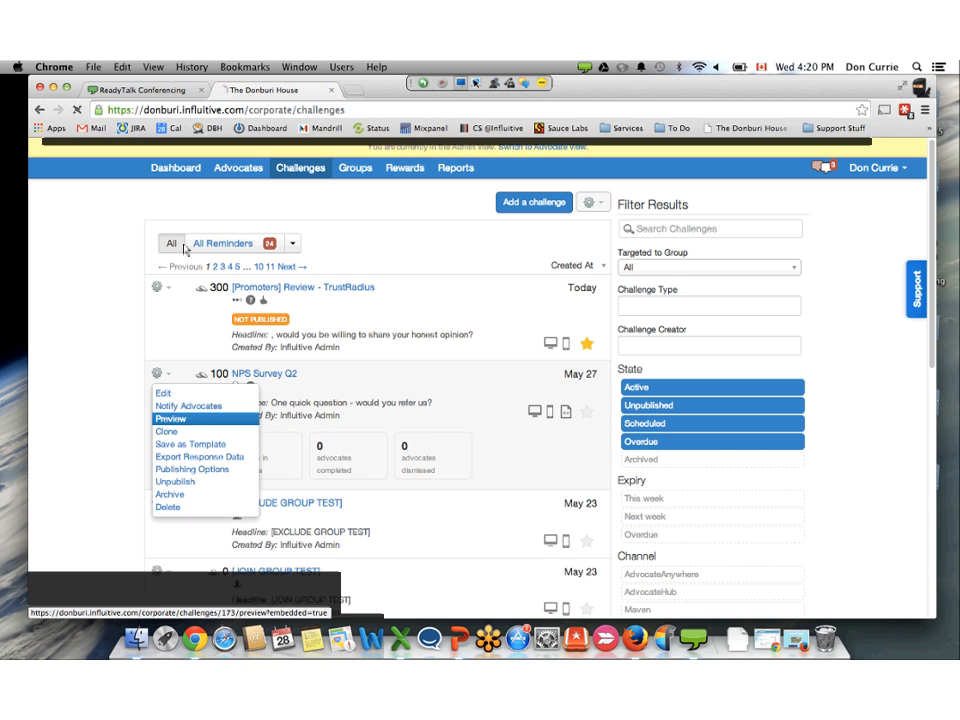
click(170, 418)
scroll(440, 504, down, 2)
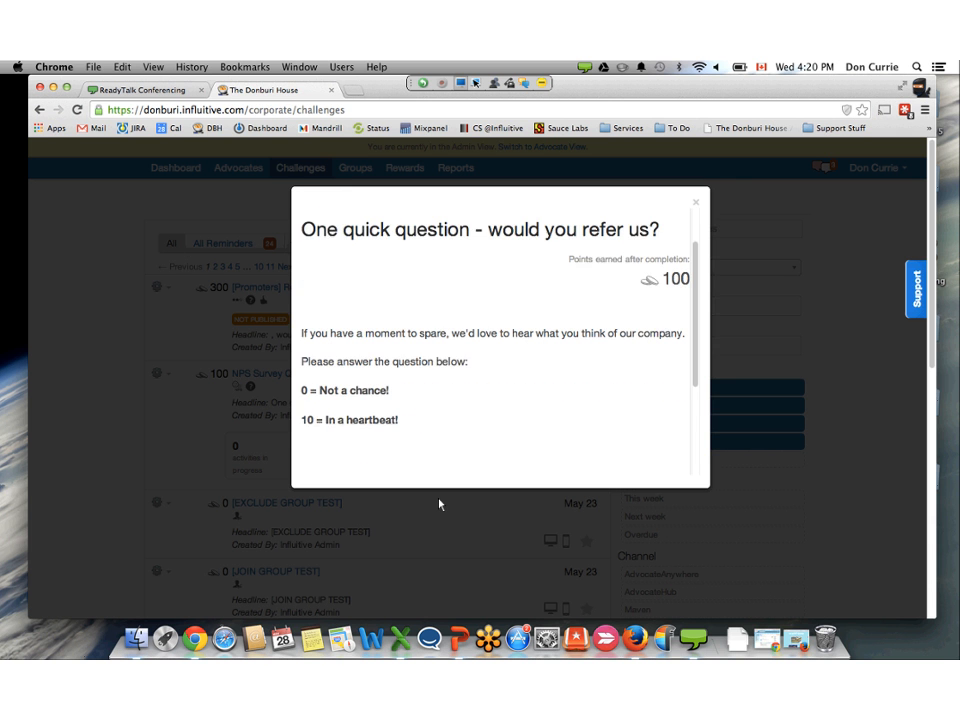
scroll(440, 504, down, 1)
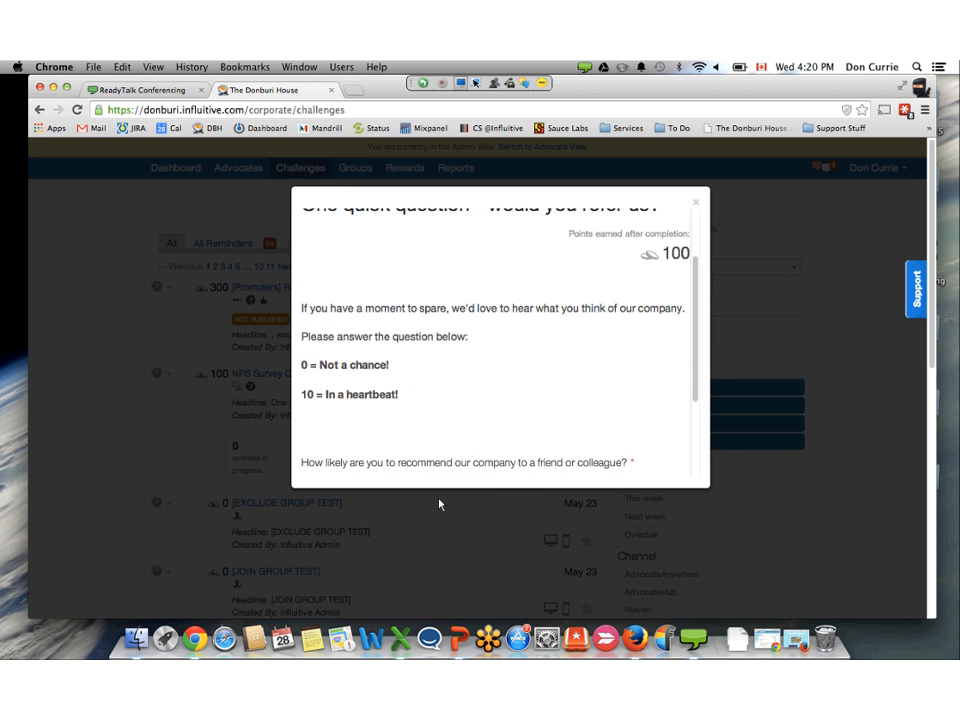
scroll(440, 504, down, 3)
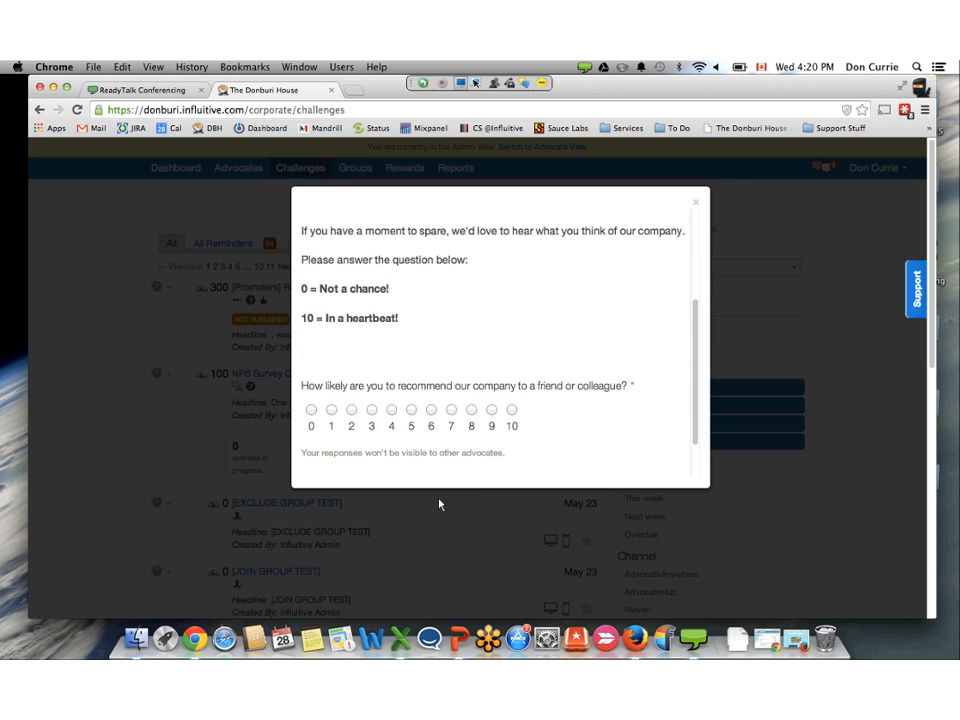
scroll(440, 504, down, 1)
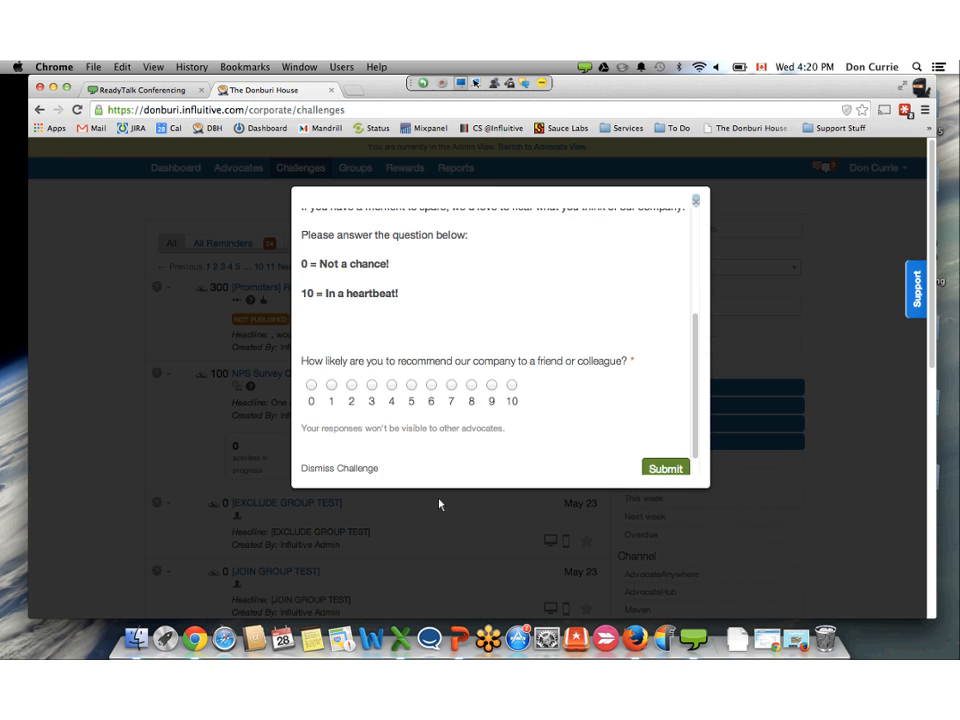
click(440, 504)
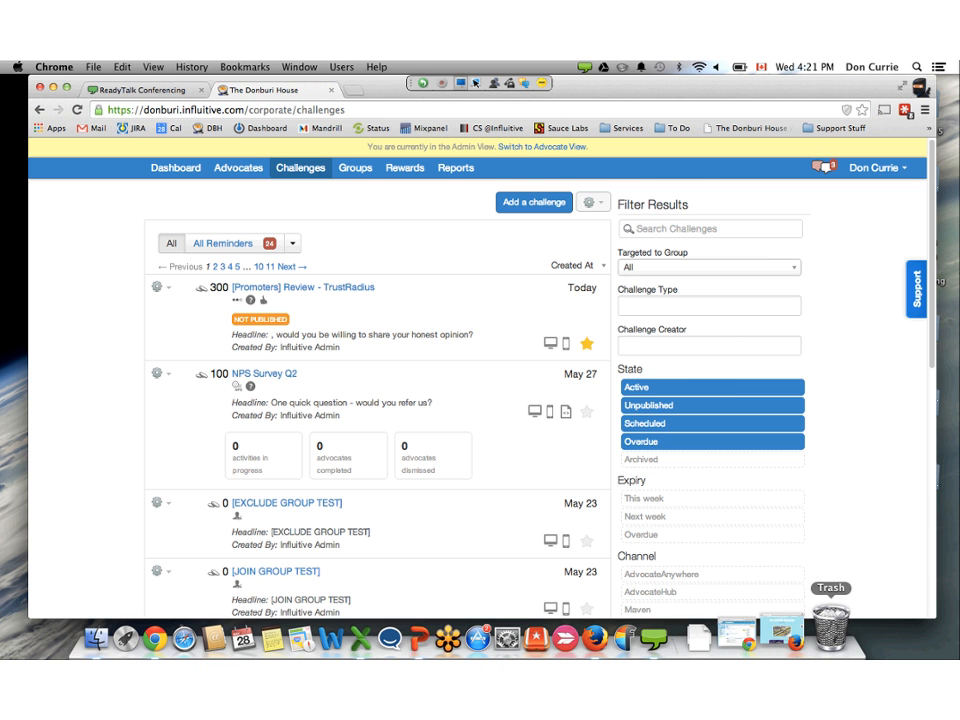
- Switch to Firefox, open the embedded survey on the Tumblr page, and submit a score of 9 with the reason "Because reasons"
click(783, 632)
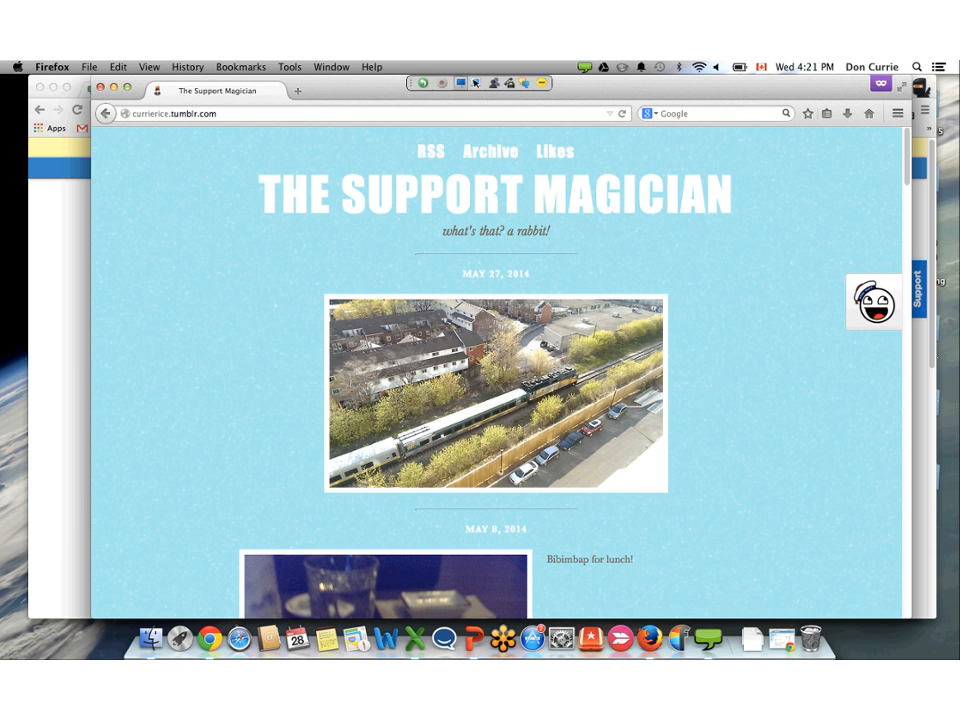
click(875, 302)
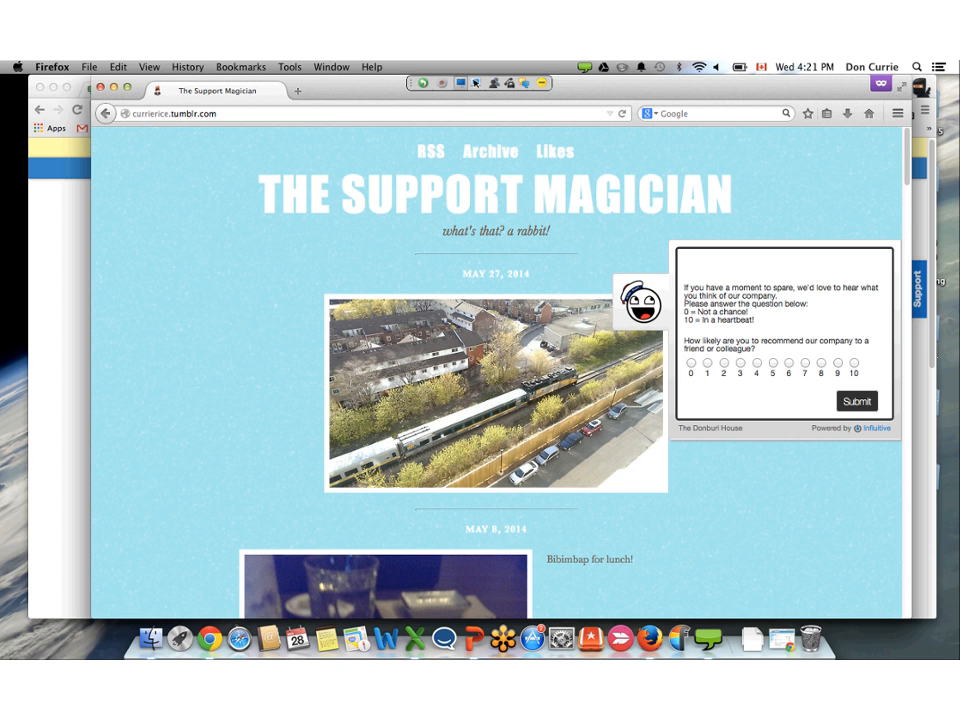
click(838, 362)
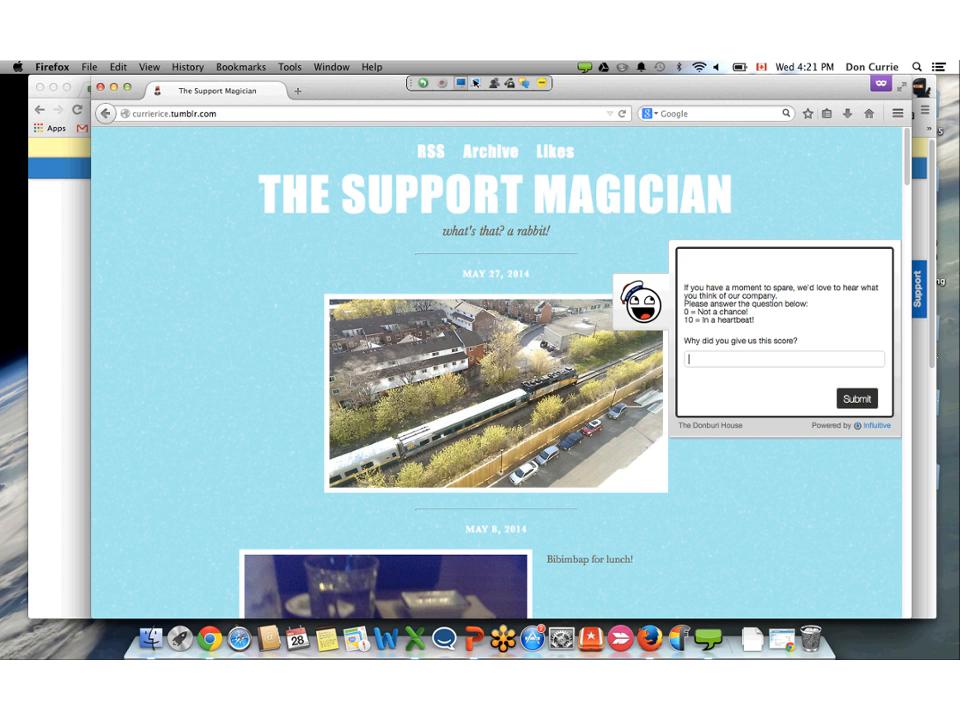
text(Because reasons)
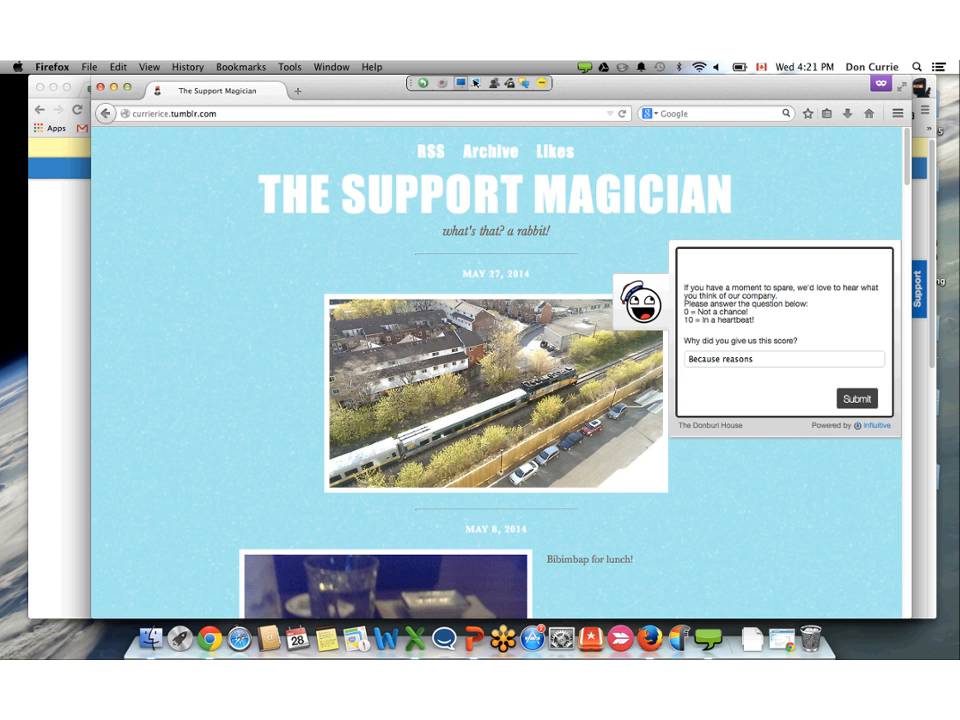
key(Return)
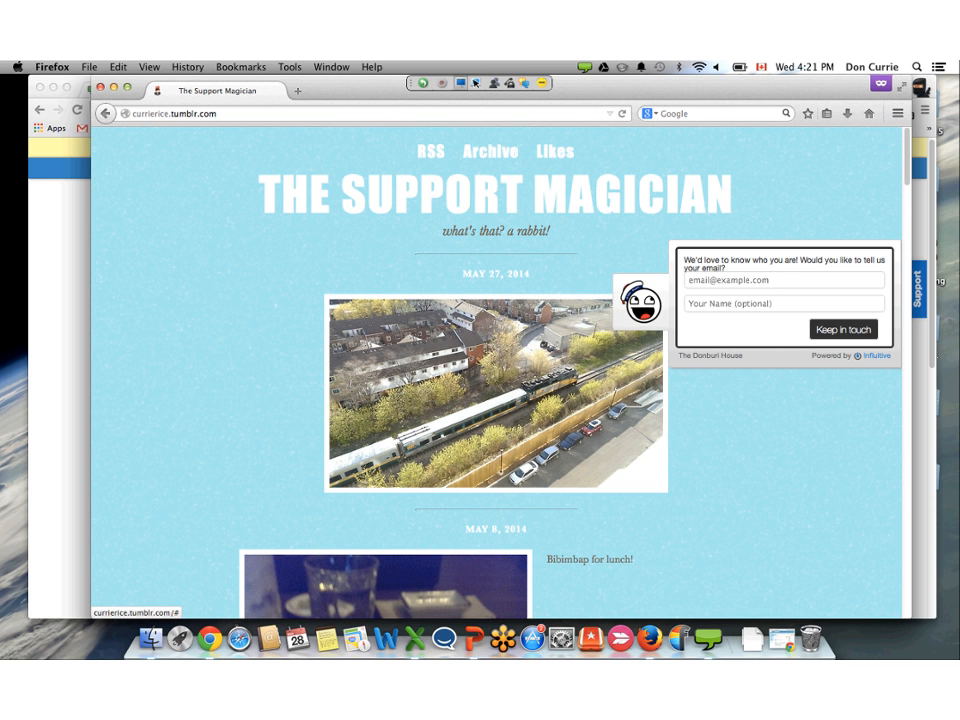
- Fill in the respondent's e-mail address and name in the survey's contact form and submit it
text(Don Promoter)
key(super+a)
key(Tab)
text(Don Promoter)
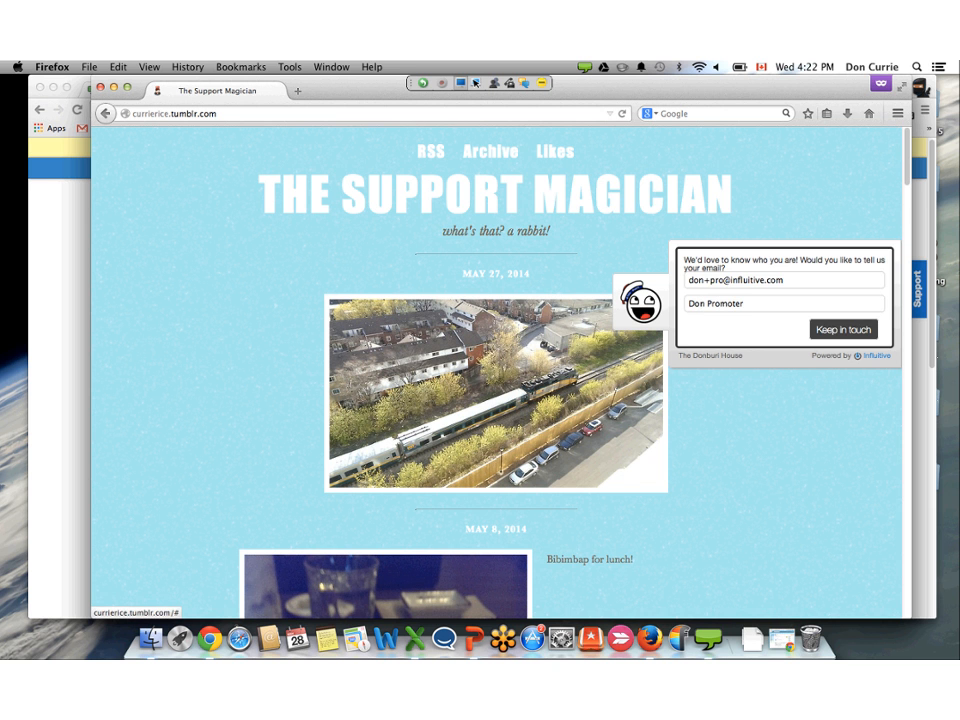
click(843, 329)
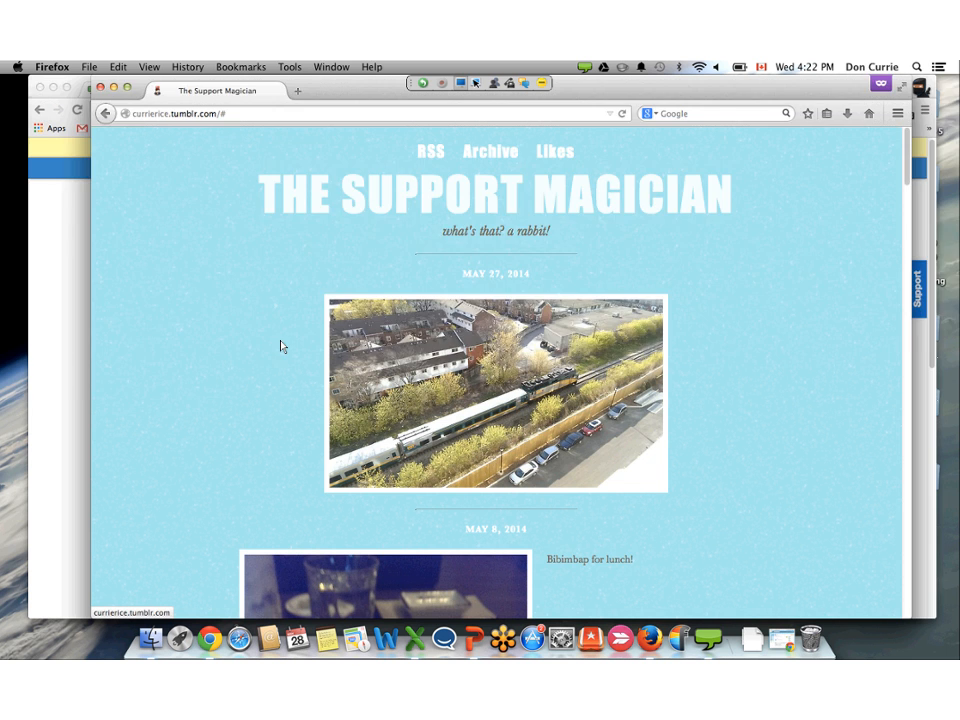
- Switch back to Chrome, open the Invite Nominees list from the advocates page, and select the nominees with NPS scores 9 and 10
click(72, 135)
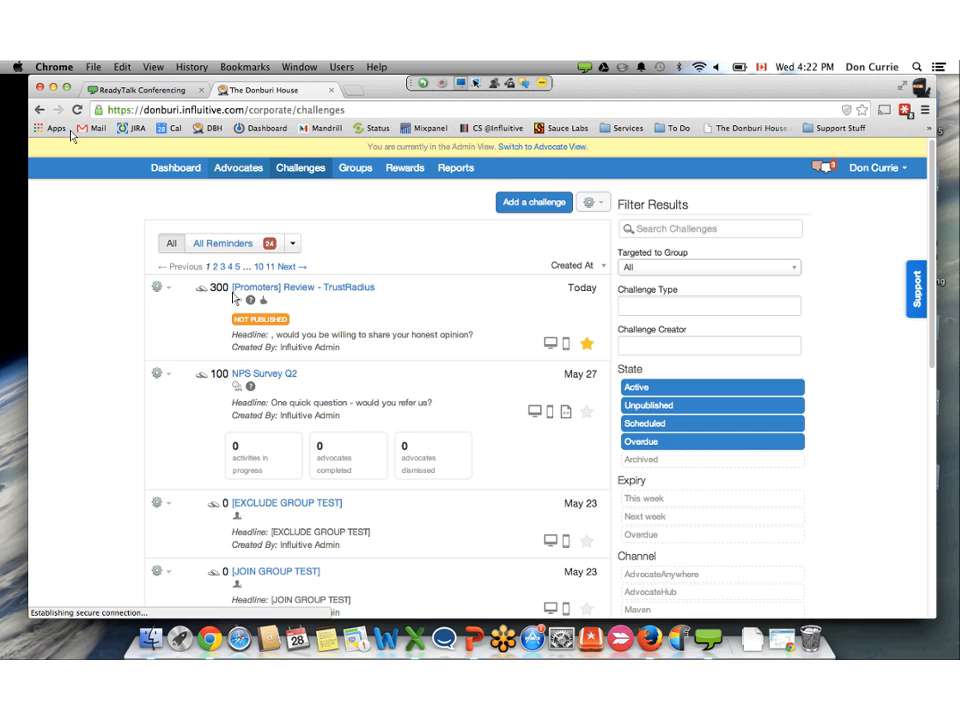
click(238, 167)
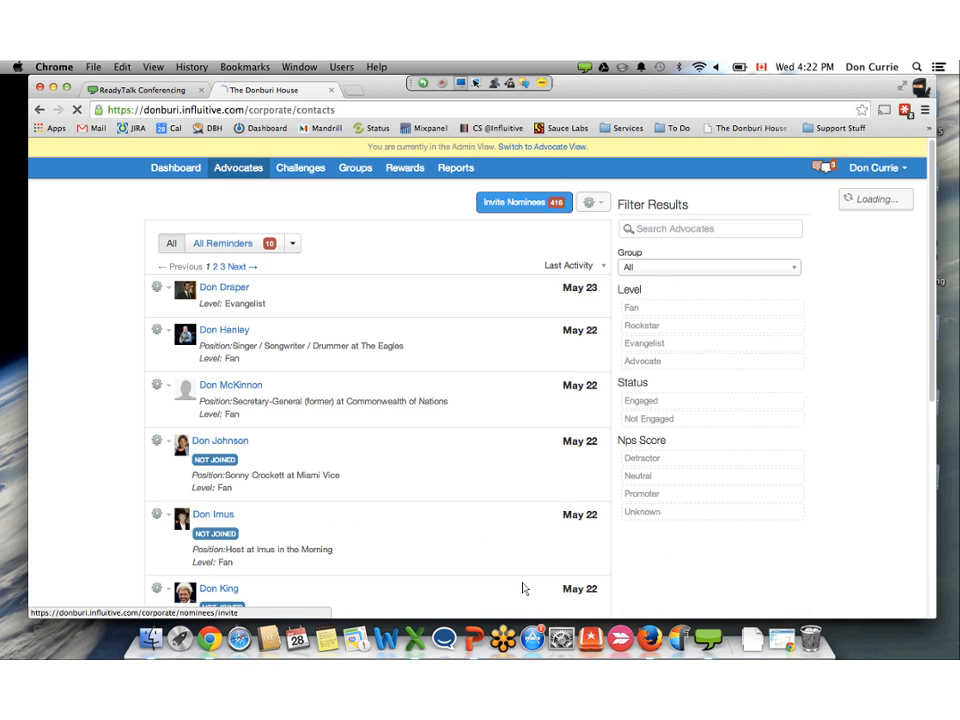
scroll(499, 563, down, 3)
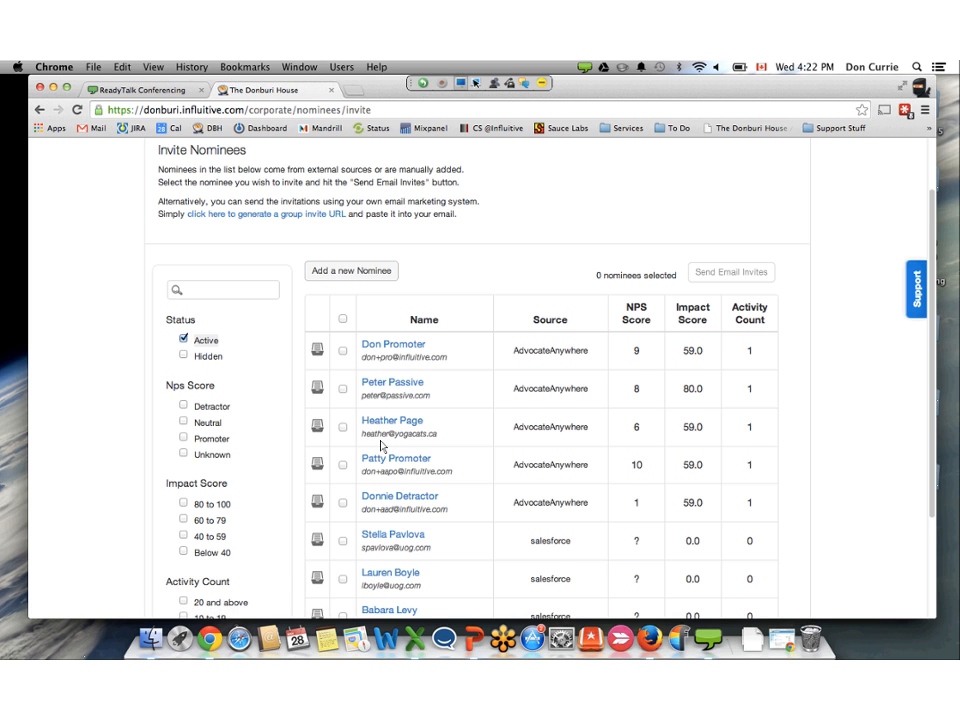
scroll(380, 445, down, 2)
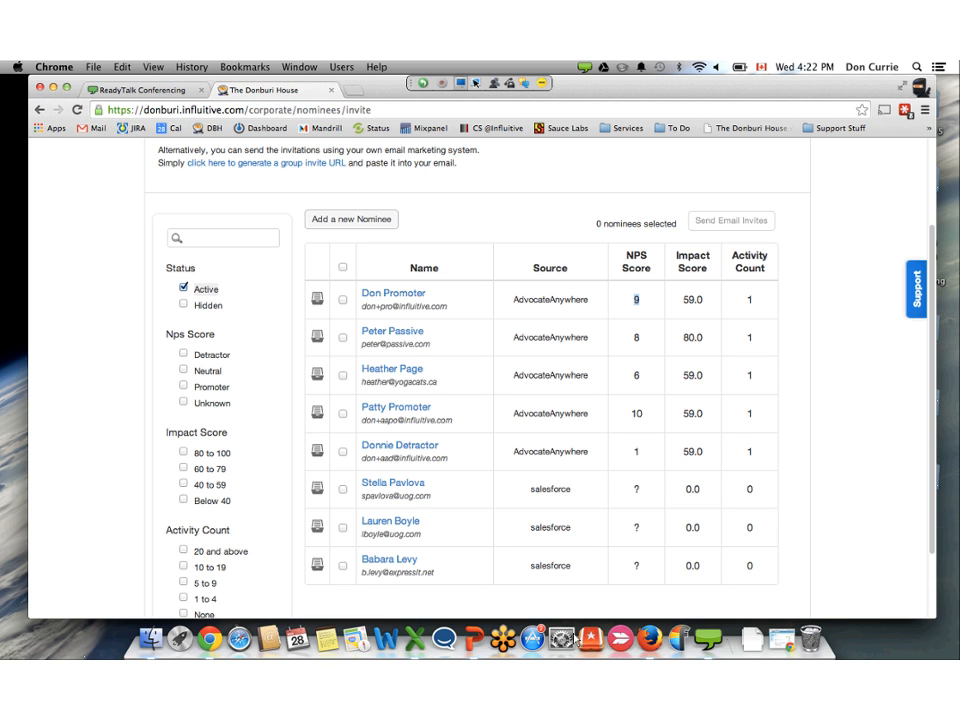
click(343, 300)
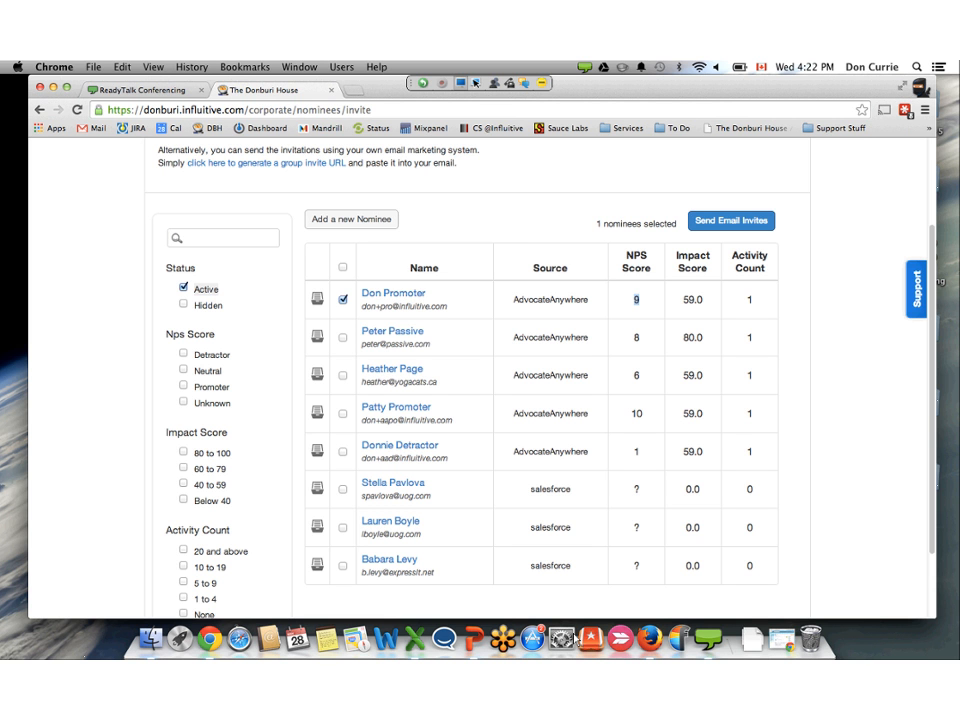
click(343, 410)
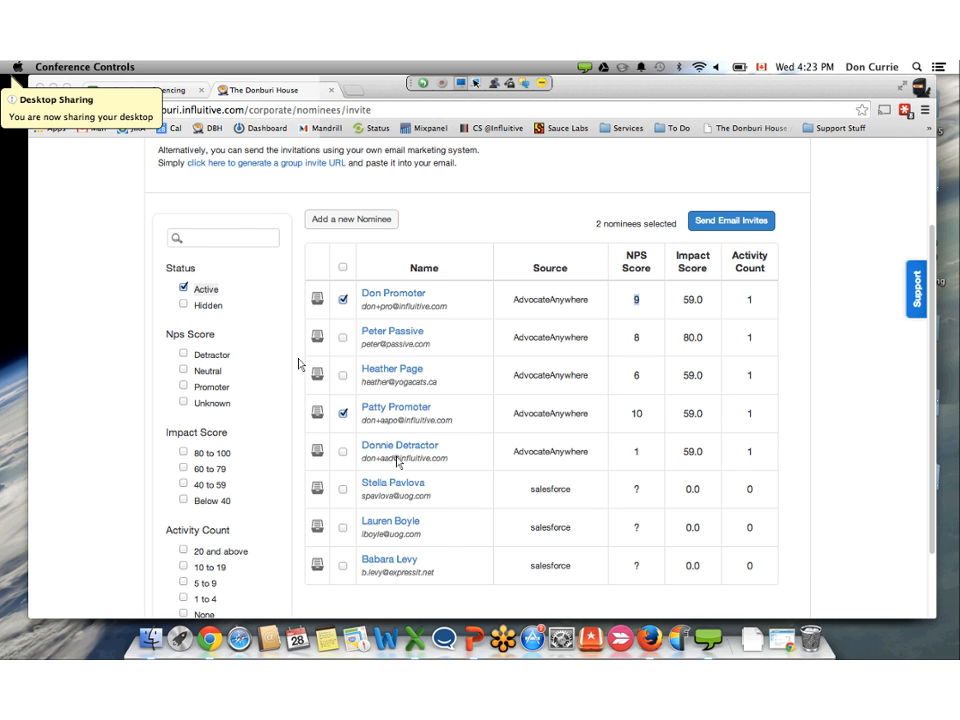
- Open the "[Promoters] Review - TrustRadius" challenge for editing and go to the visibility options in its targeting settings
scroll(398, 462, up, 3)
click(300, 168)
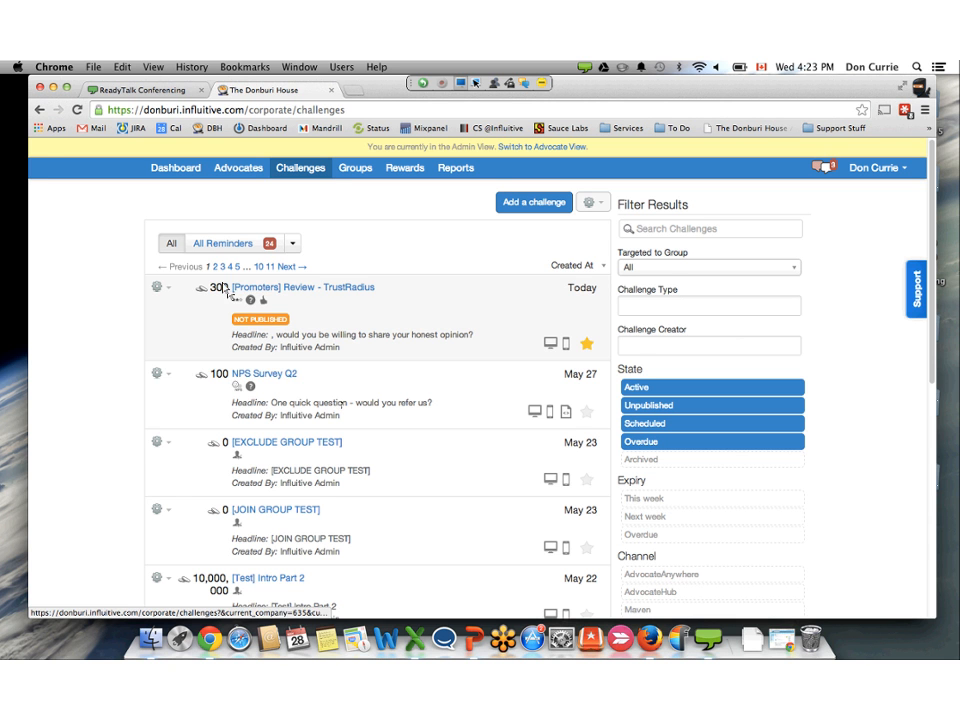
click(157, 287)
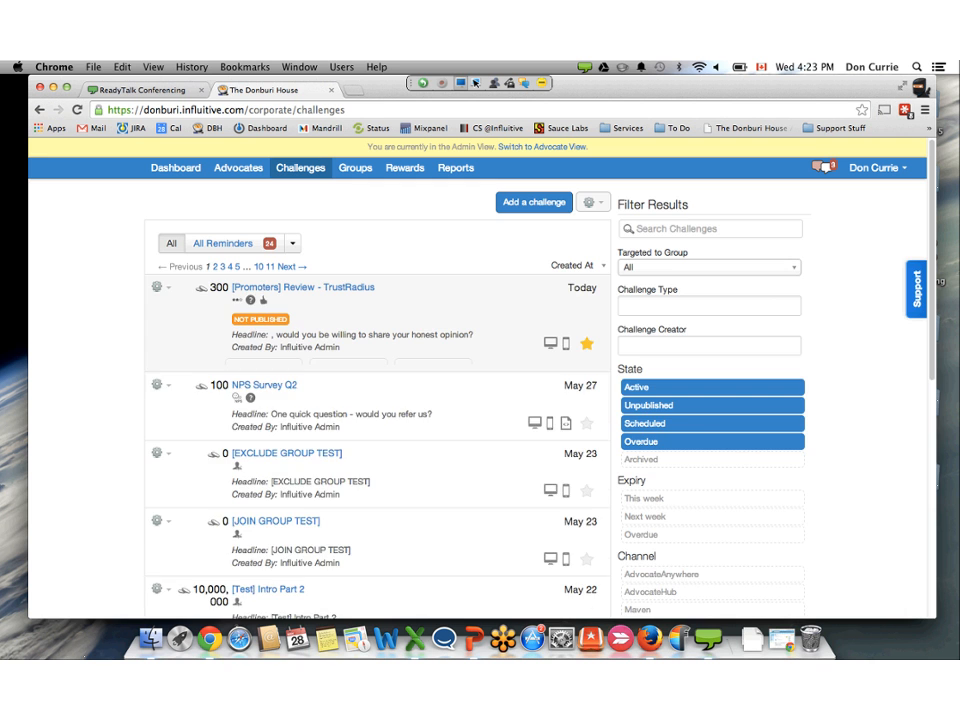
click(163, 303)
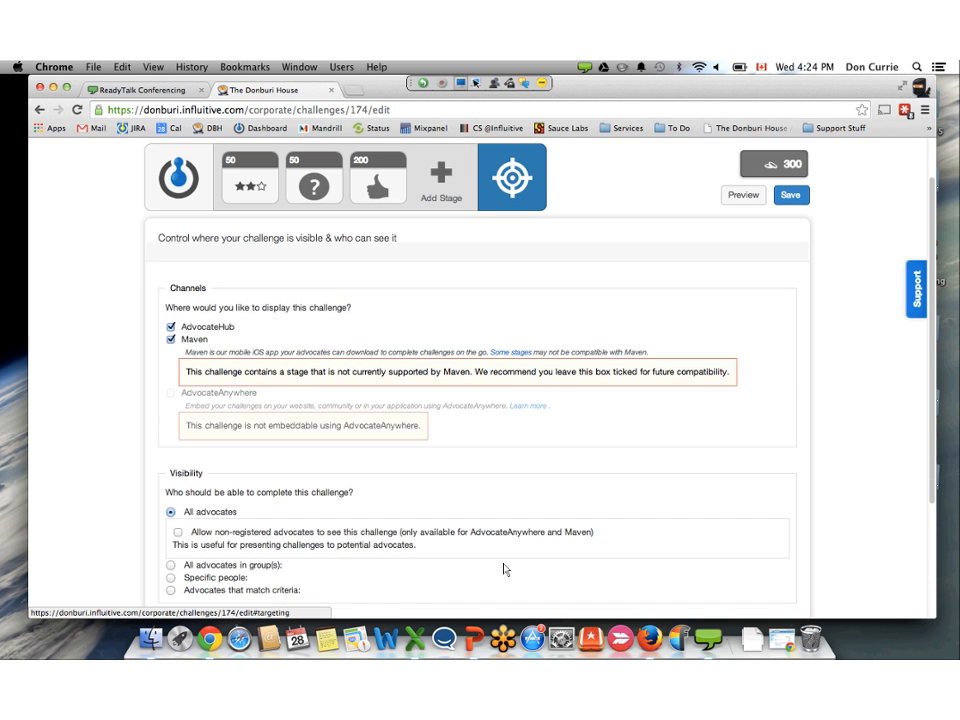
scroll(506, 568, down, 5)
scroll(504, 569, down, 2)
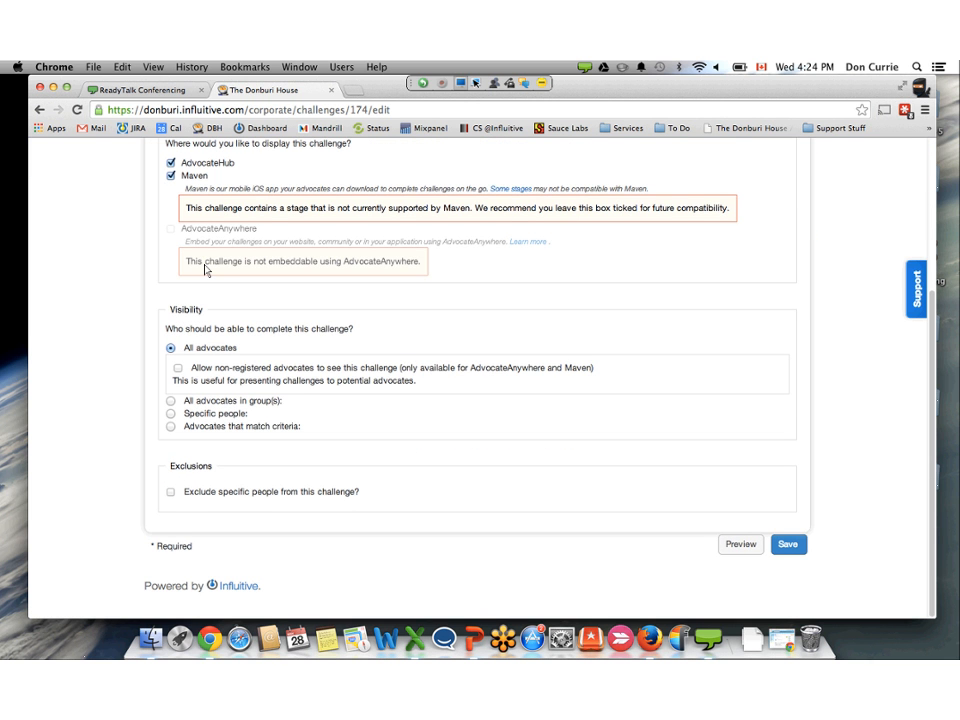
- Target the challenge at all advocates in groups, search the groups for "np", and clear the search without choosing a group
click(171, 401)
click(300, 397)
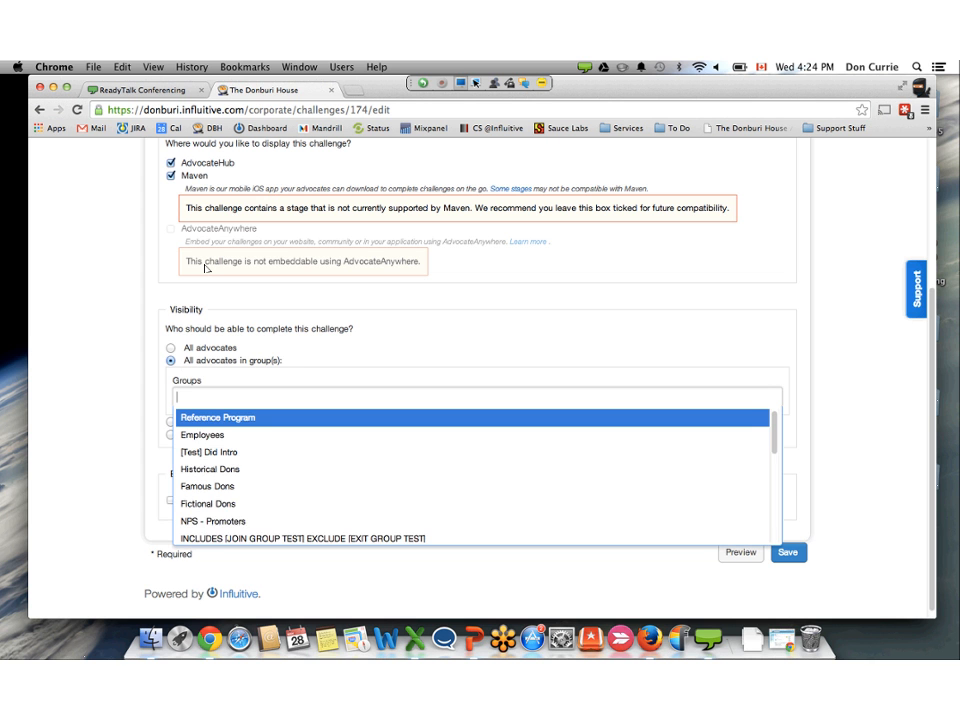
text(np)
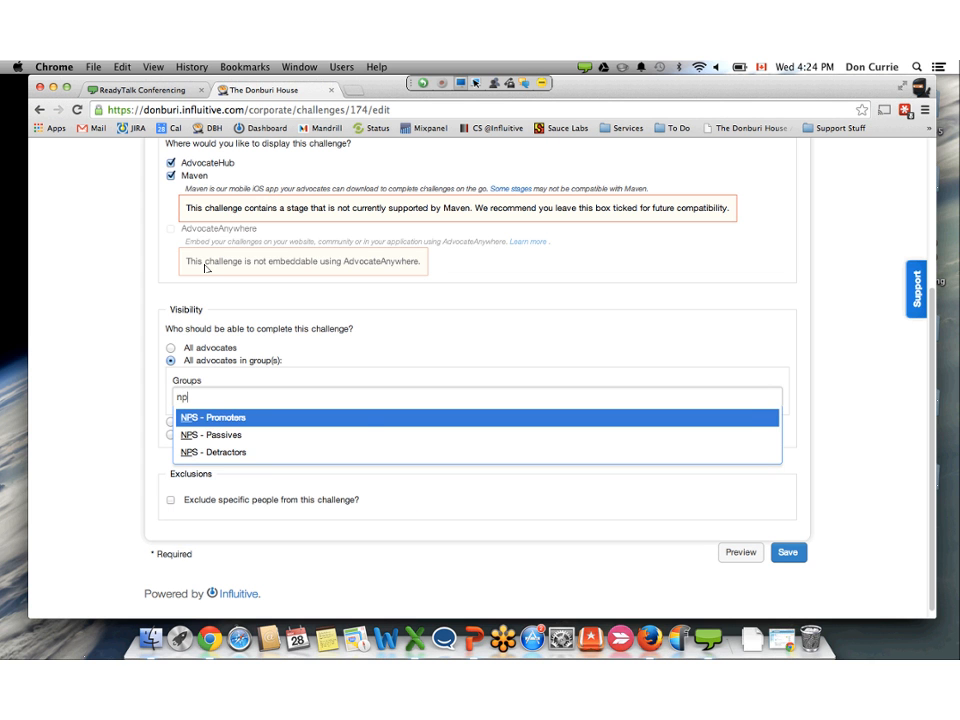
key(BackSpace)
key(BackSpace)
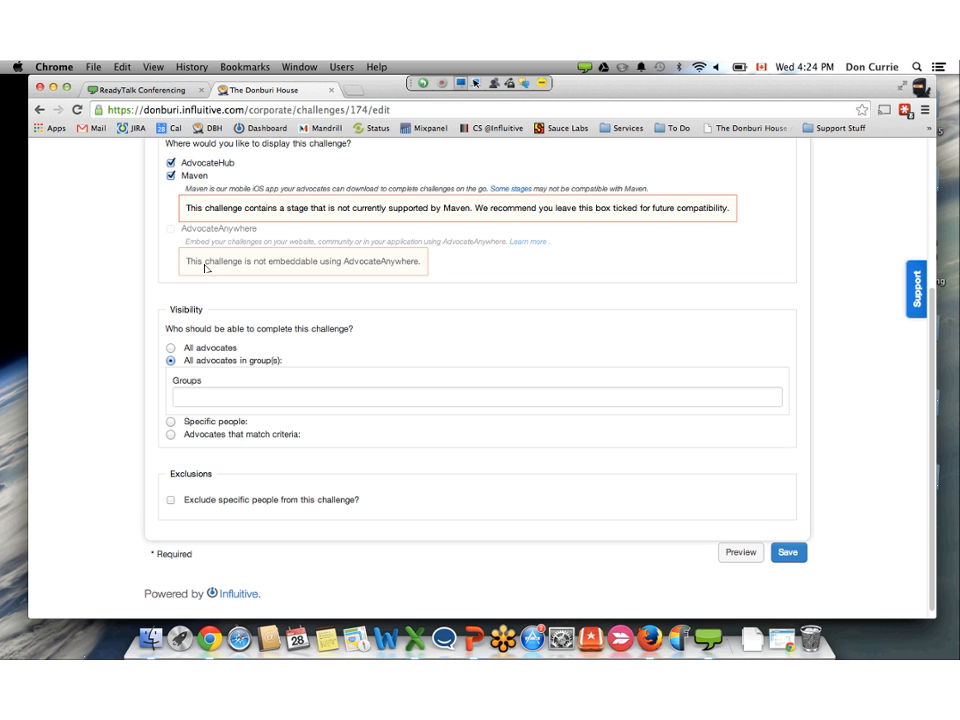
- Set the challenge's visibility to advocates that match criteria and add a criterion on the NPS match value
click(171, 434)
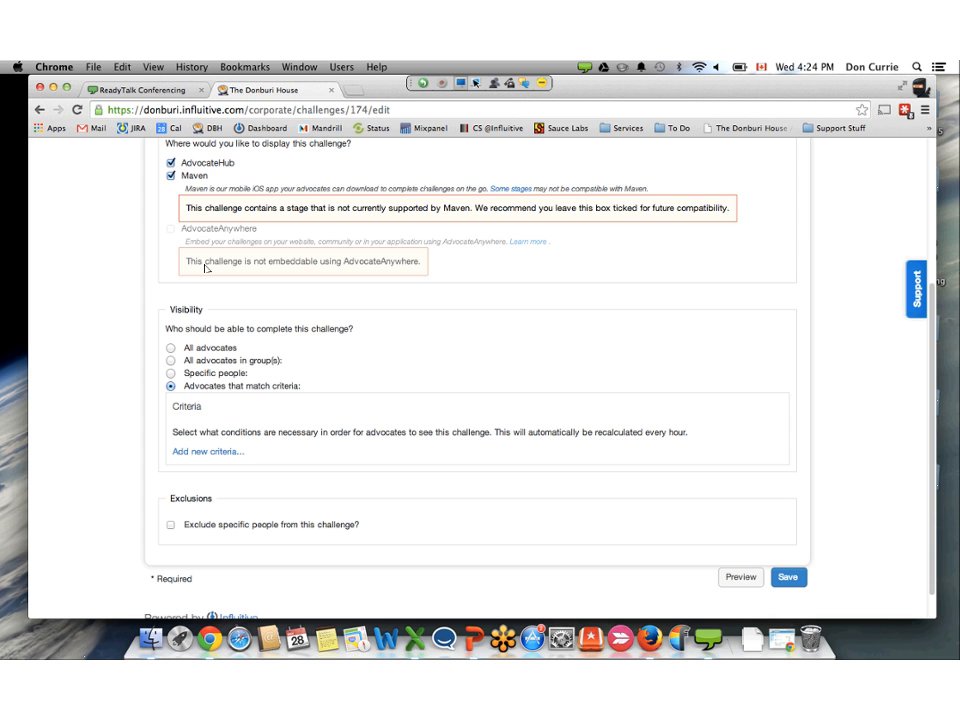
click(208, 451)
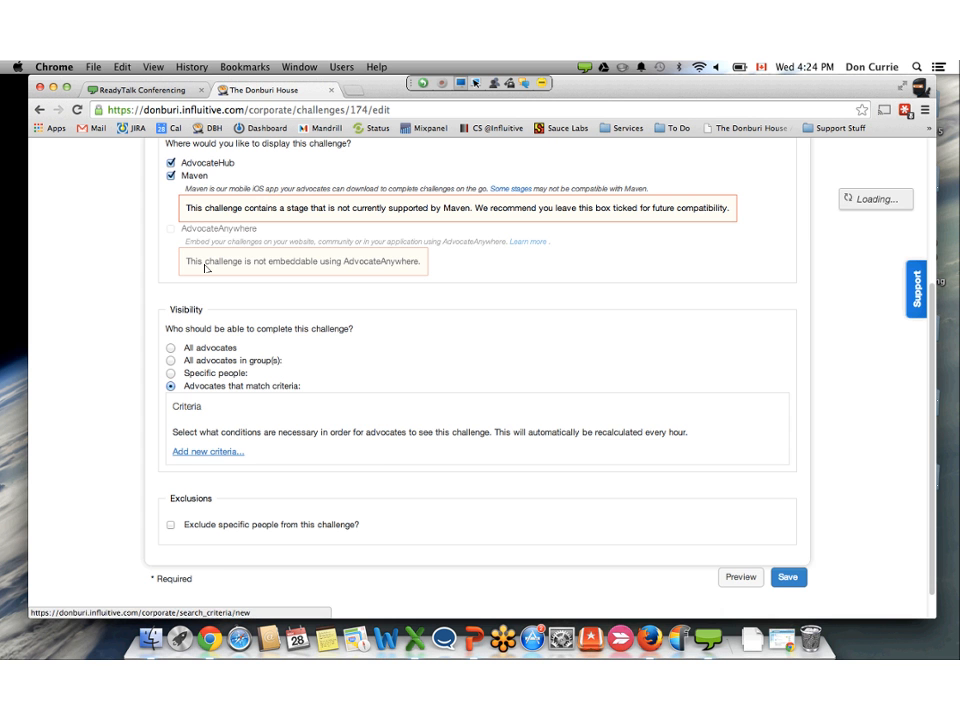
scroll(347, 412, down, 2)
click(285, 367)
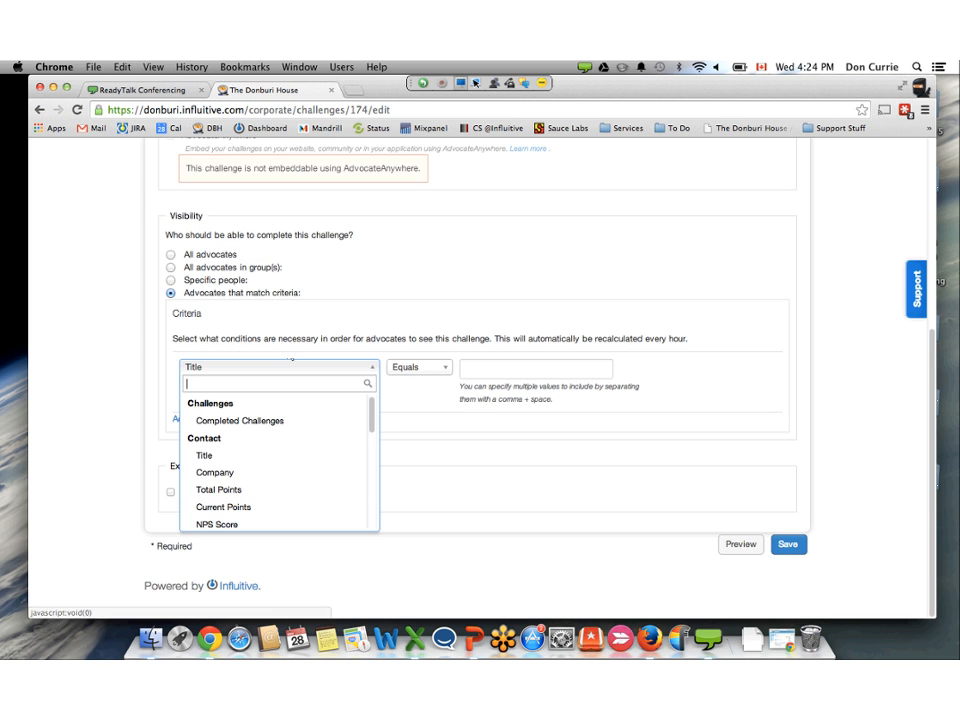
text(nps)
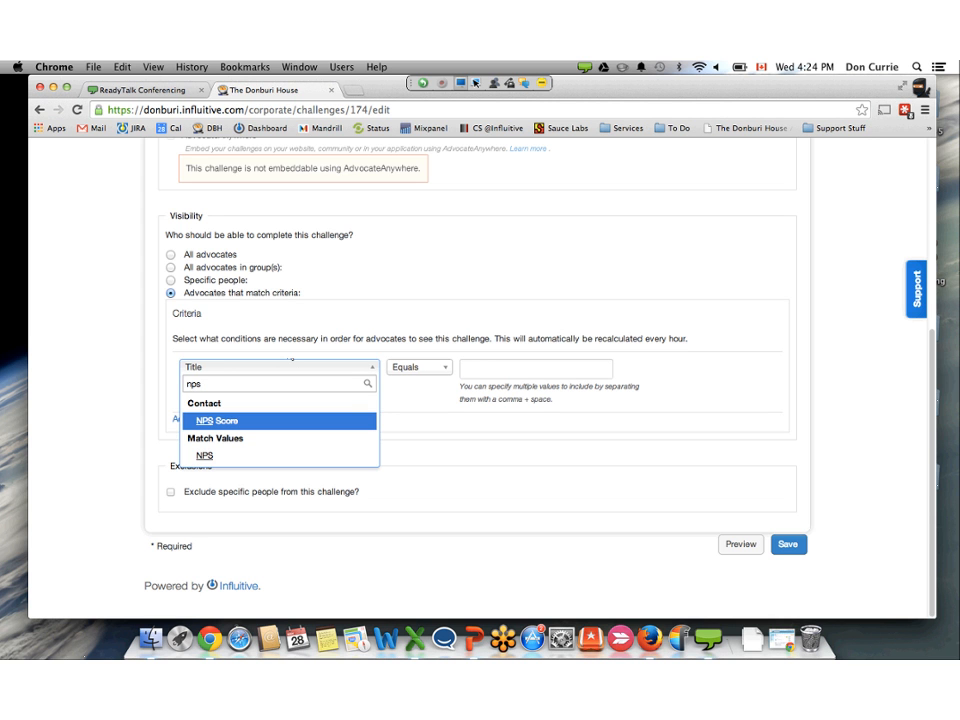
key(Down)
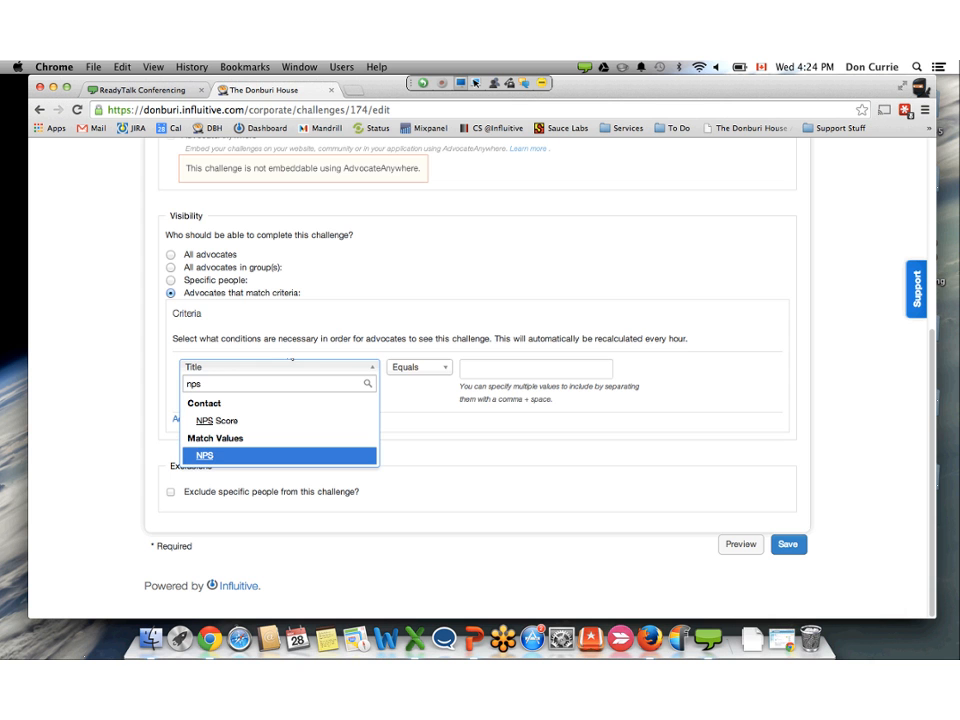
key(Return)
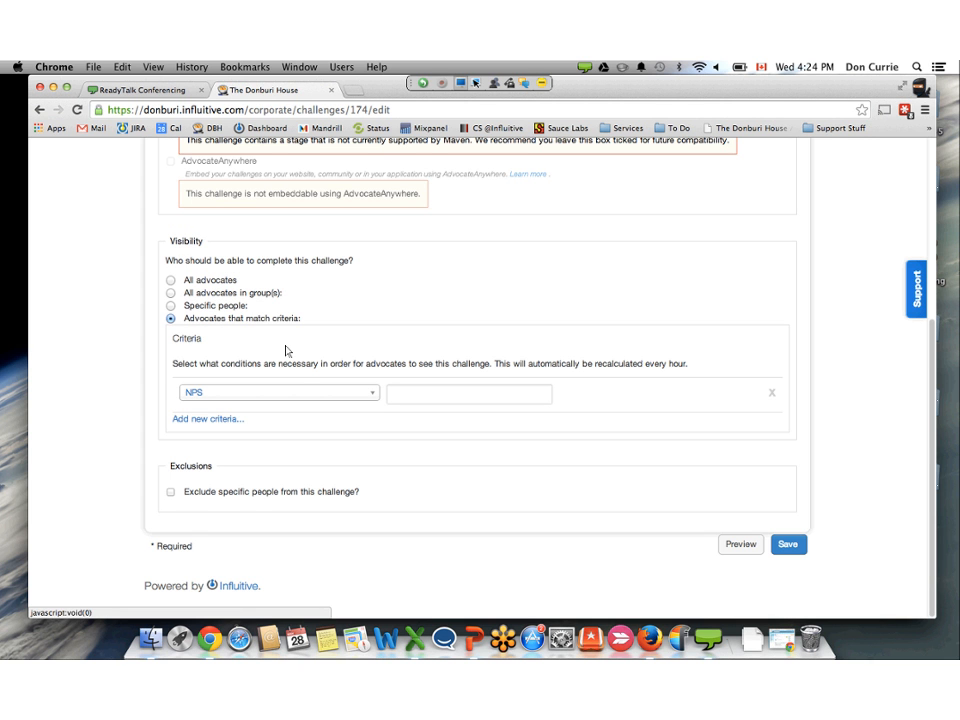
- Change the challenge's visibility criterion to NPS Score >= 9, briefly switch to specific people, and return to matching criteria
key(Down)
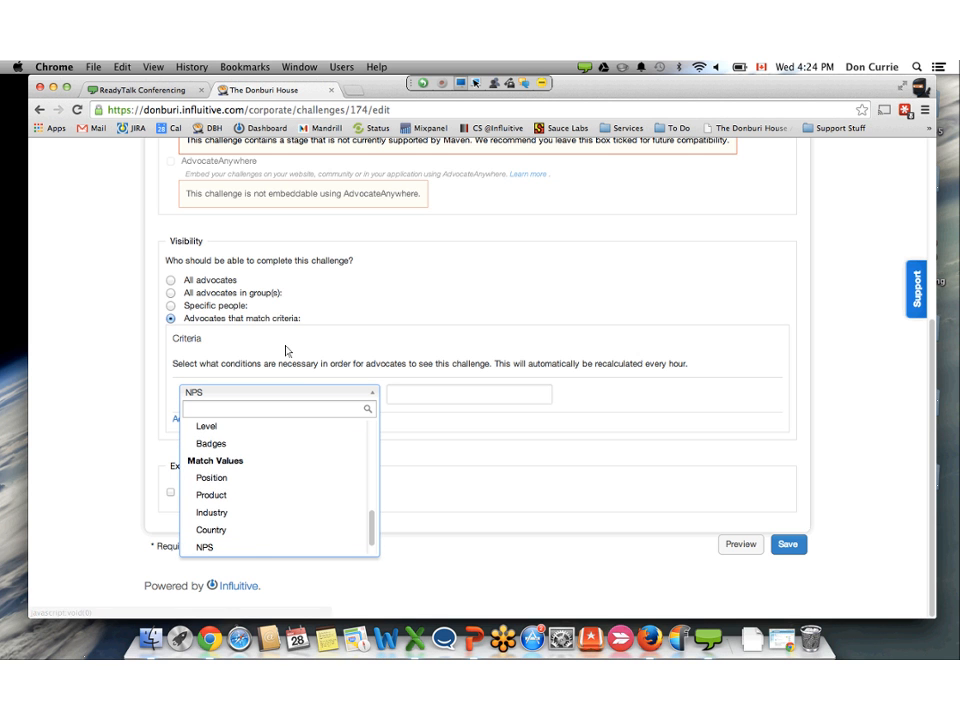
text(nps)
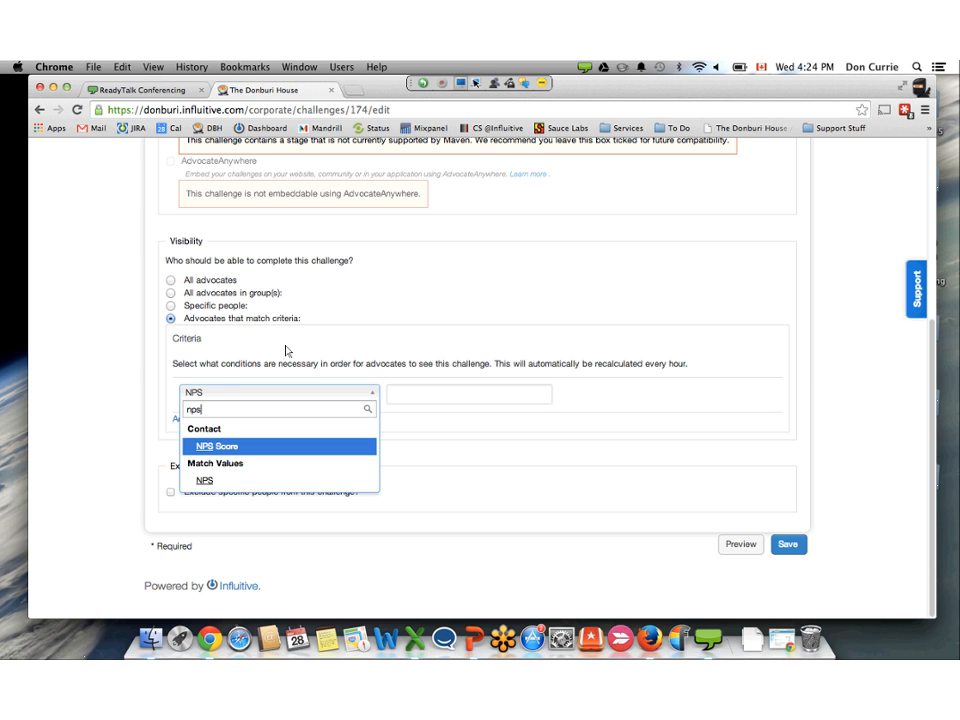
key(Return)
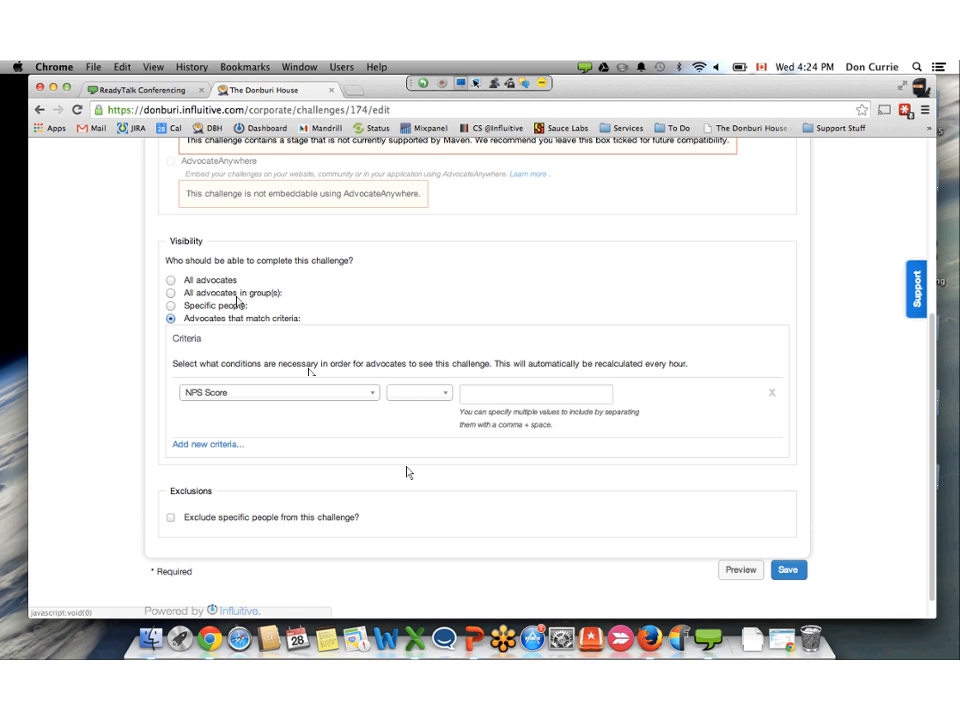
key(Down)
key(Return)
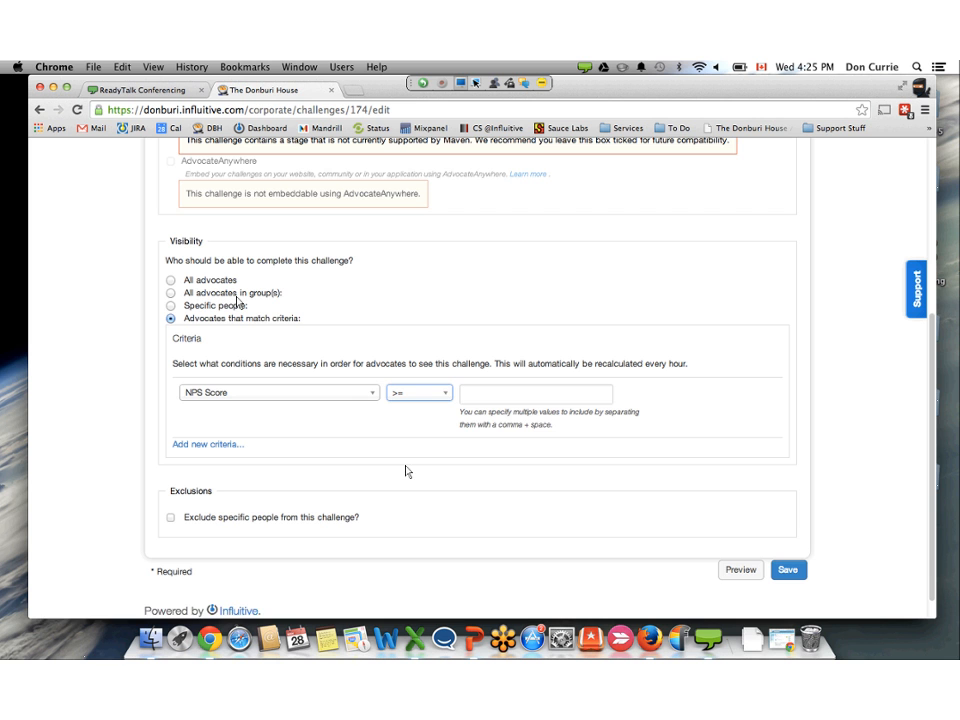
click(535, 394)
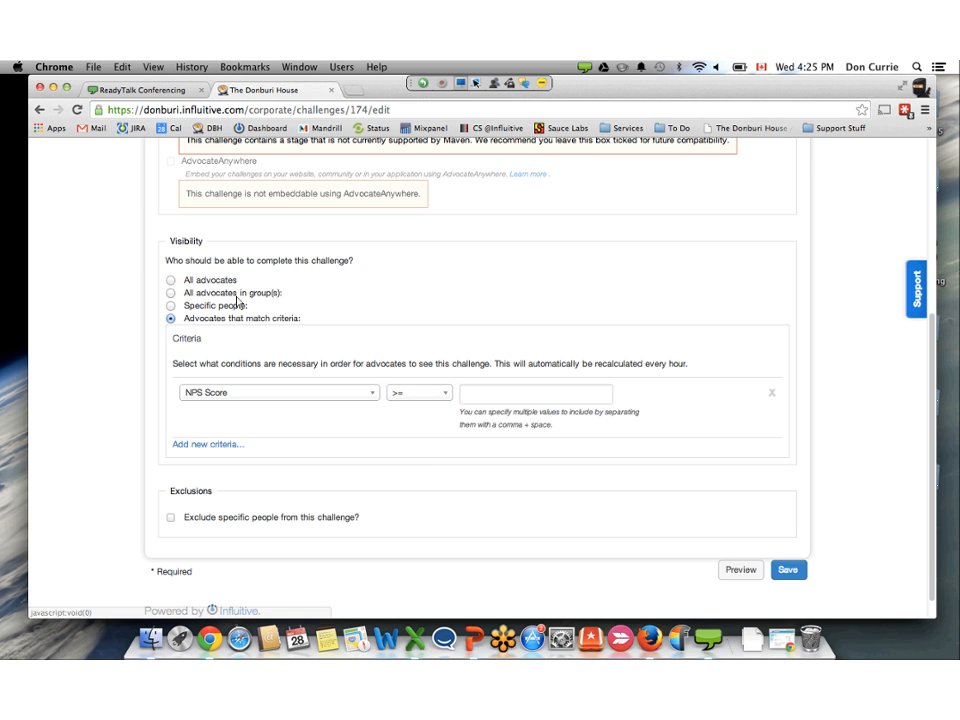
text(9)
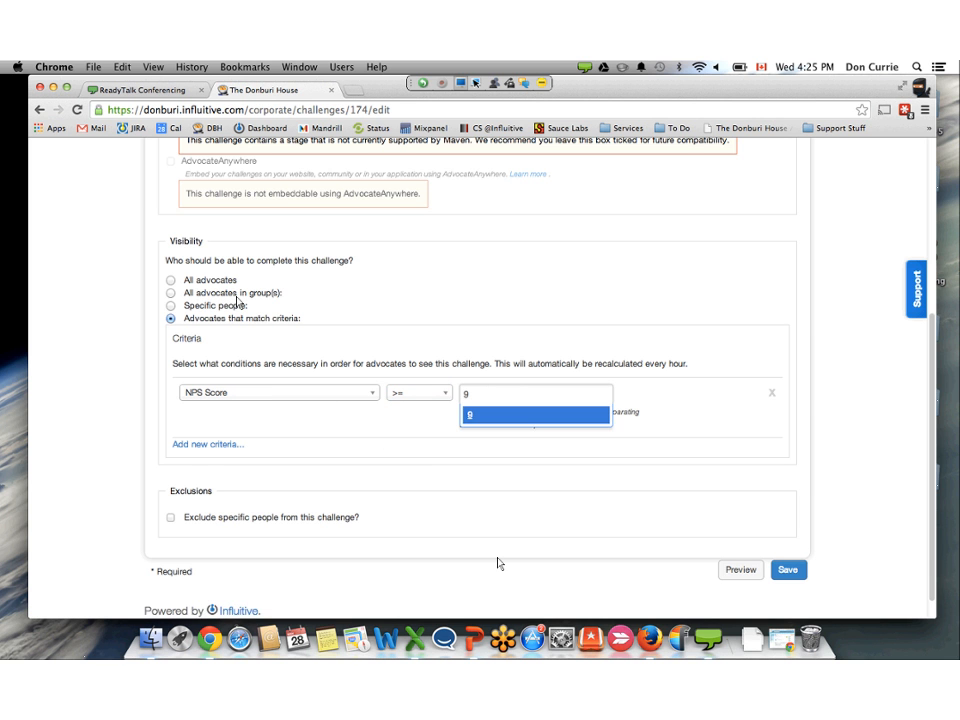
key(Return)
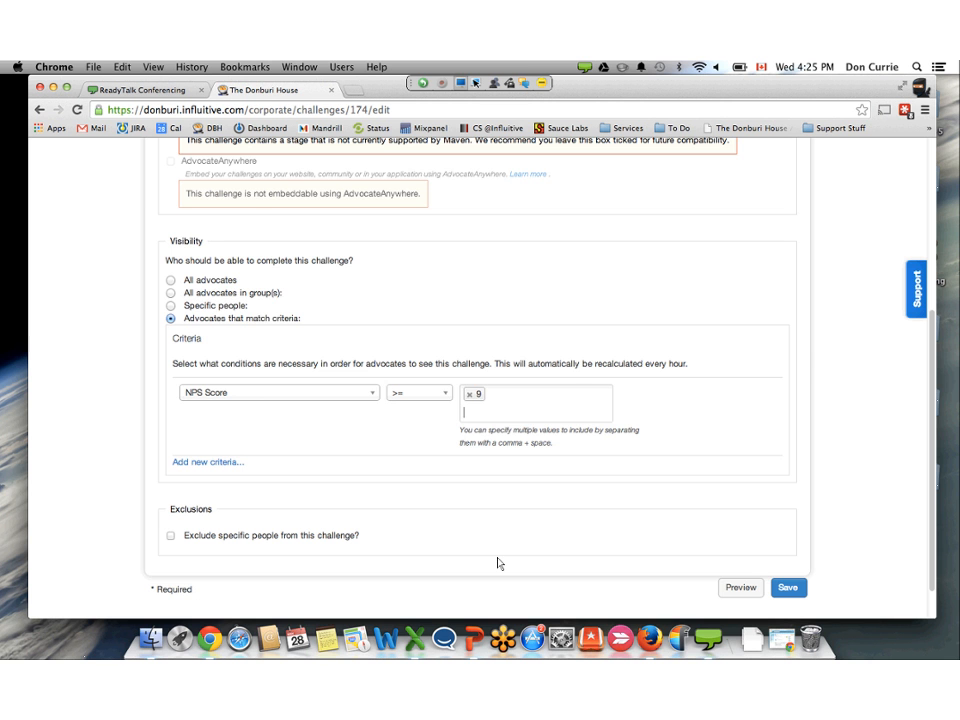
click(171, 306)
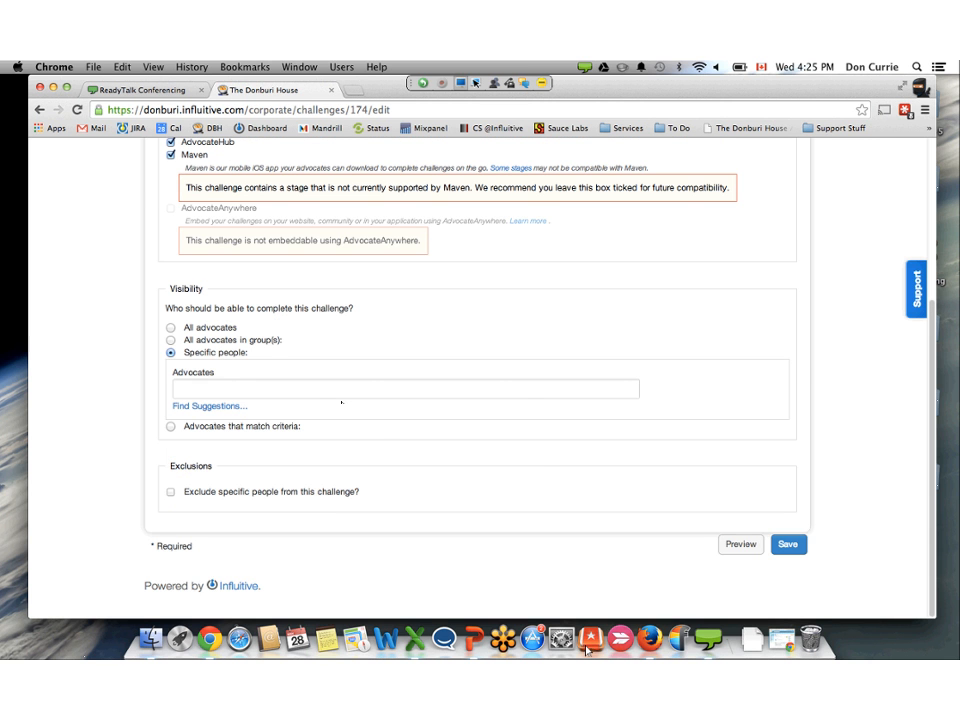
click(285, 426)
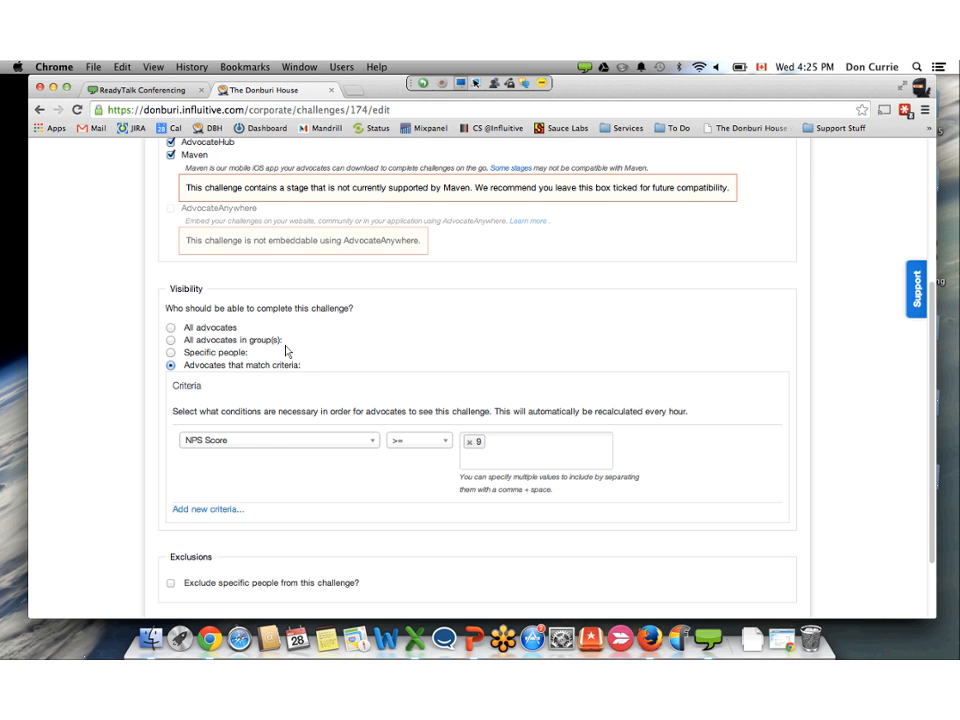
- Set the visibility criterion to the NPS match value with 10 and 9, and save the challenge
click(372, 440)
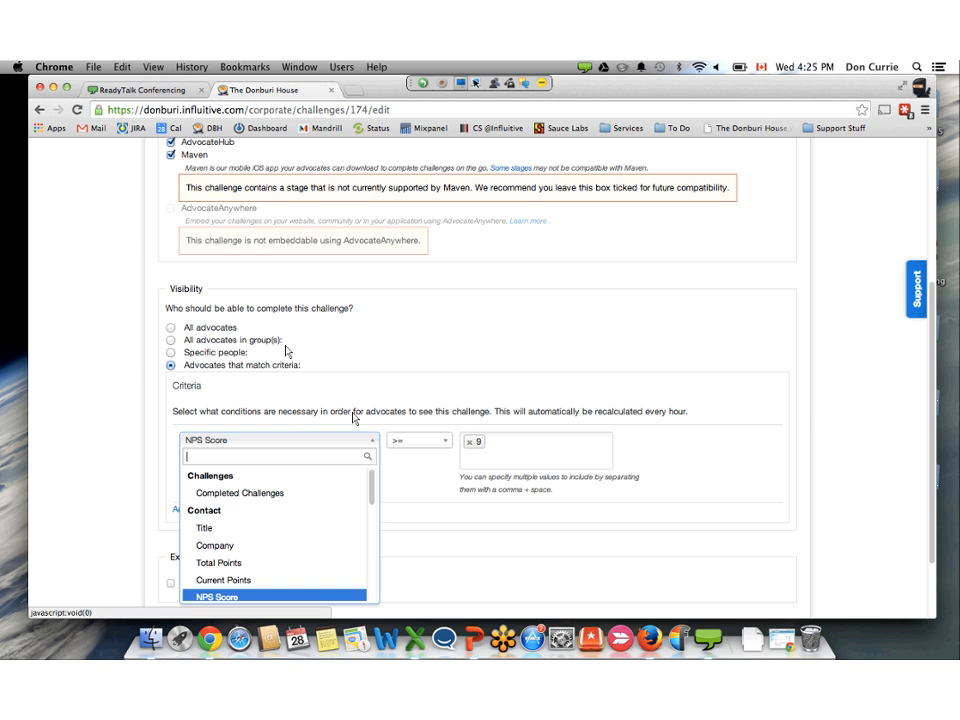
text(nps)
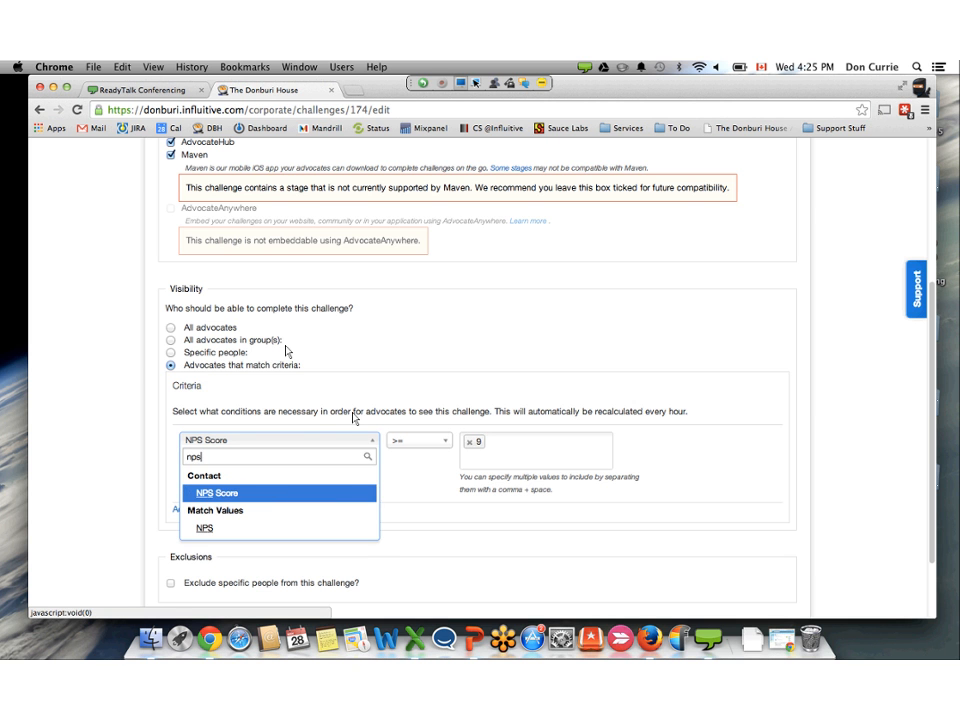
key(Down)
key(Return)
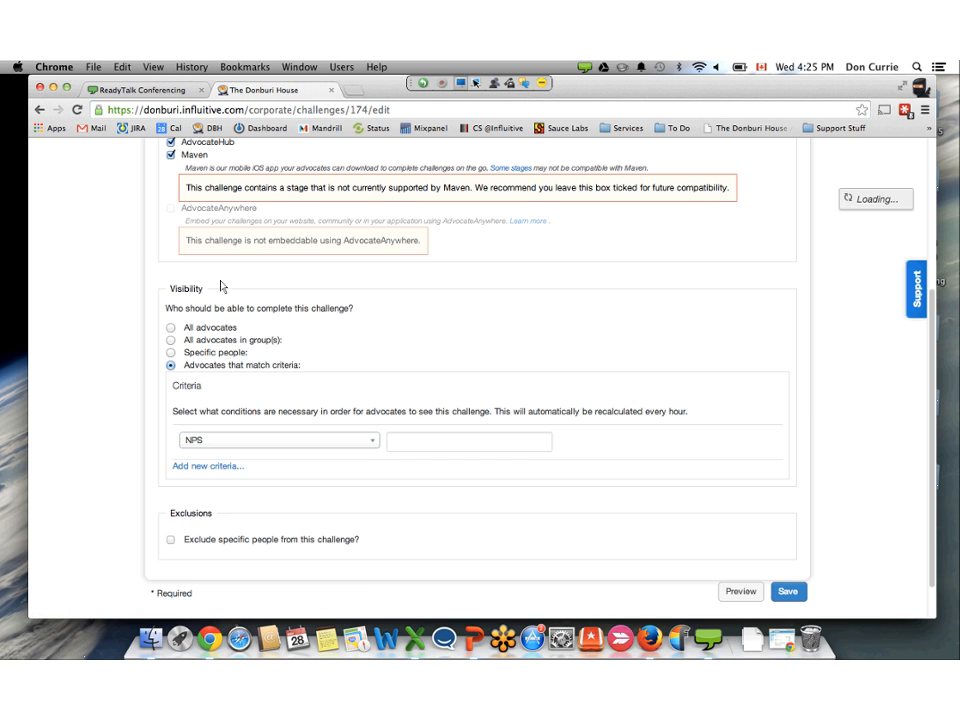
click(422, 442)
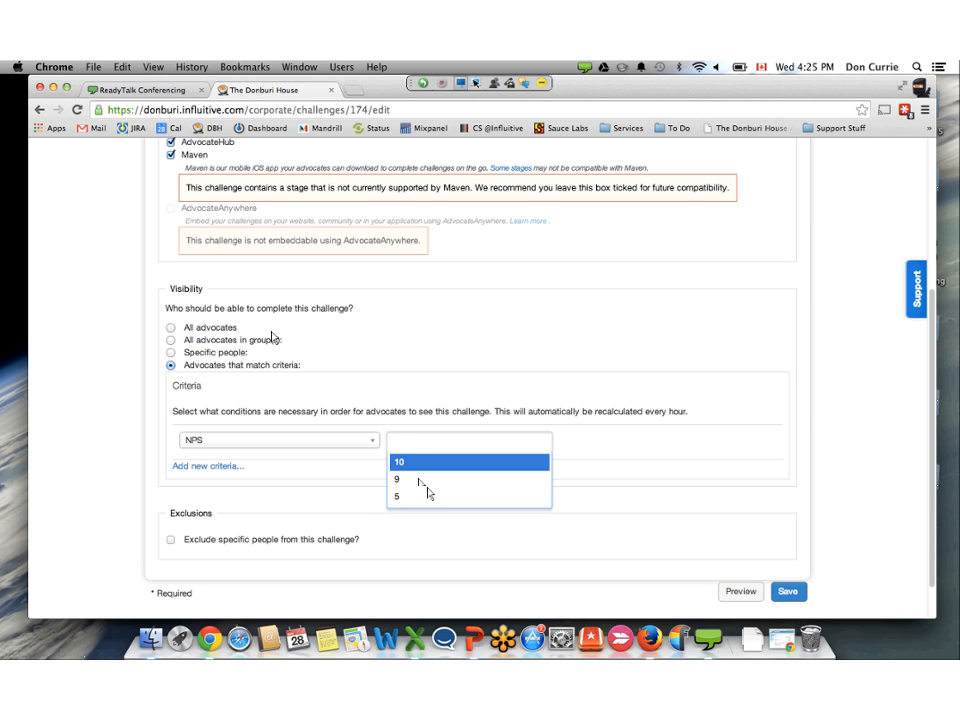
key(Return)
key(Down)
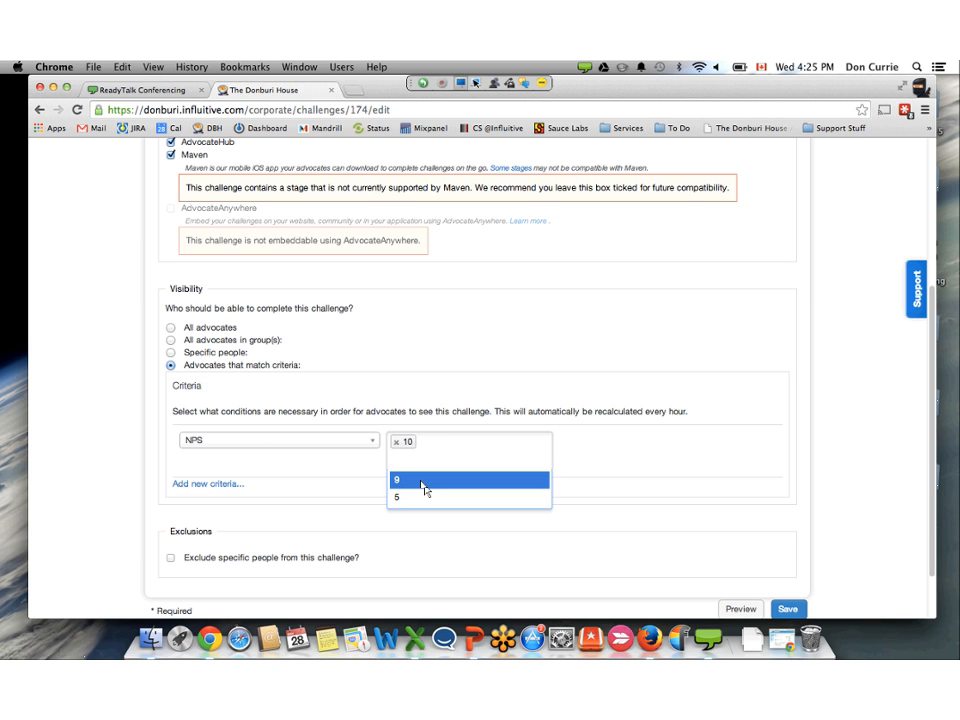
click(422, 482)
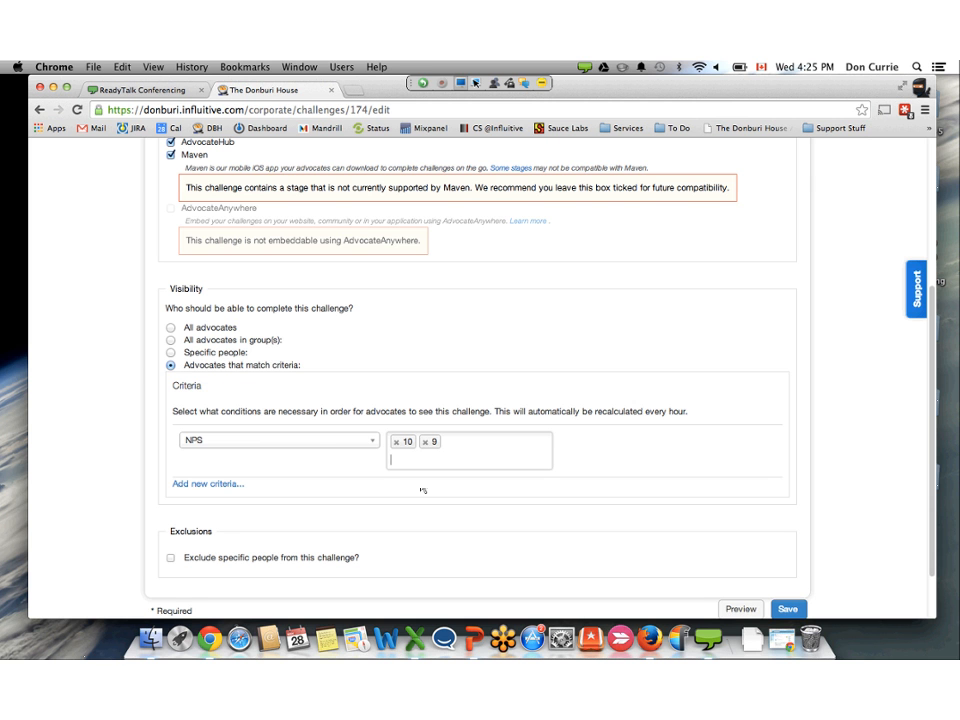
scroll(423, 491, down, 2)
click(787, 553)
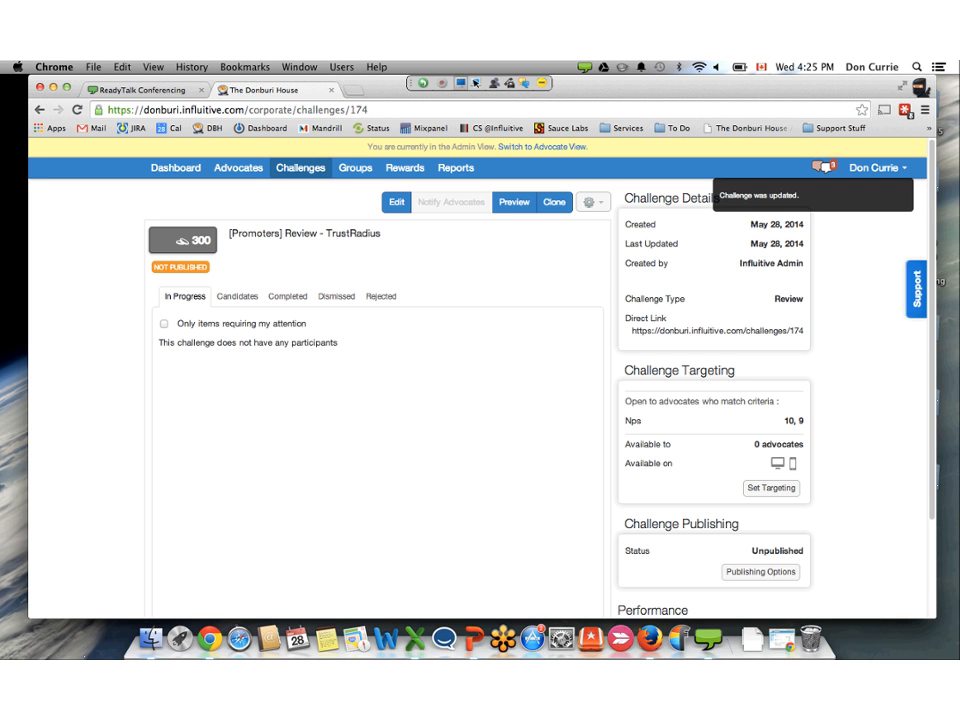
- Go to the groups page, look briefly at the form for adding a group, and search the groups for "nps"
click(355, 167)
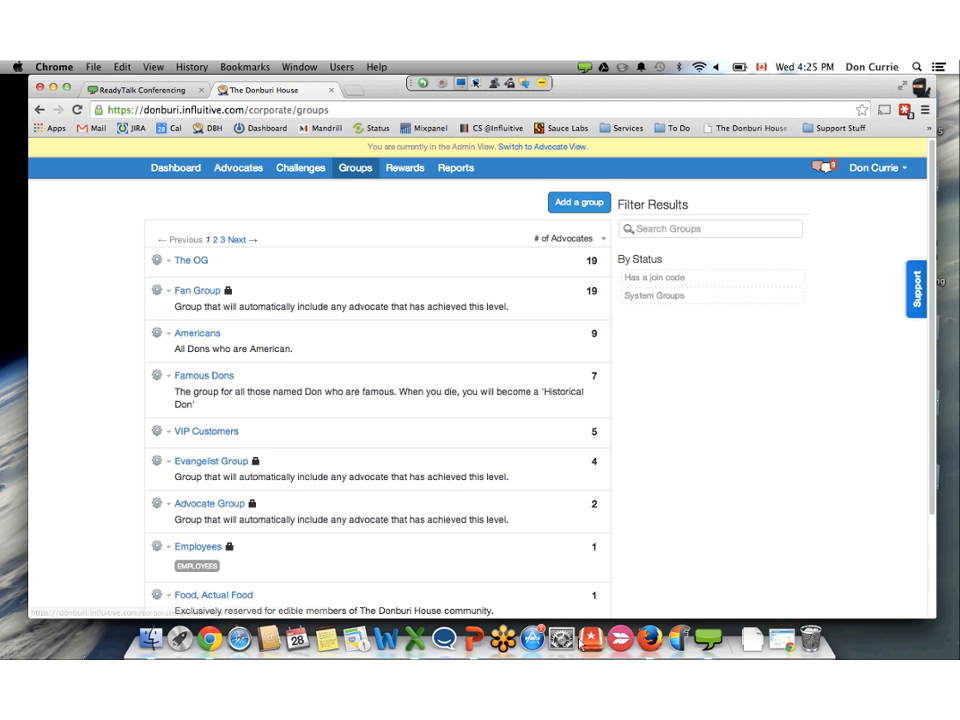
click(579, 202)
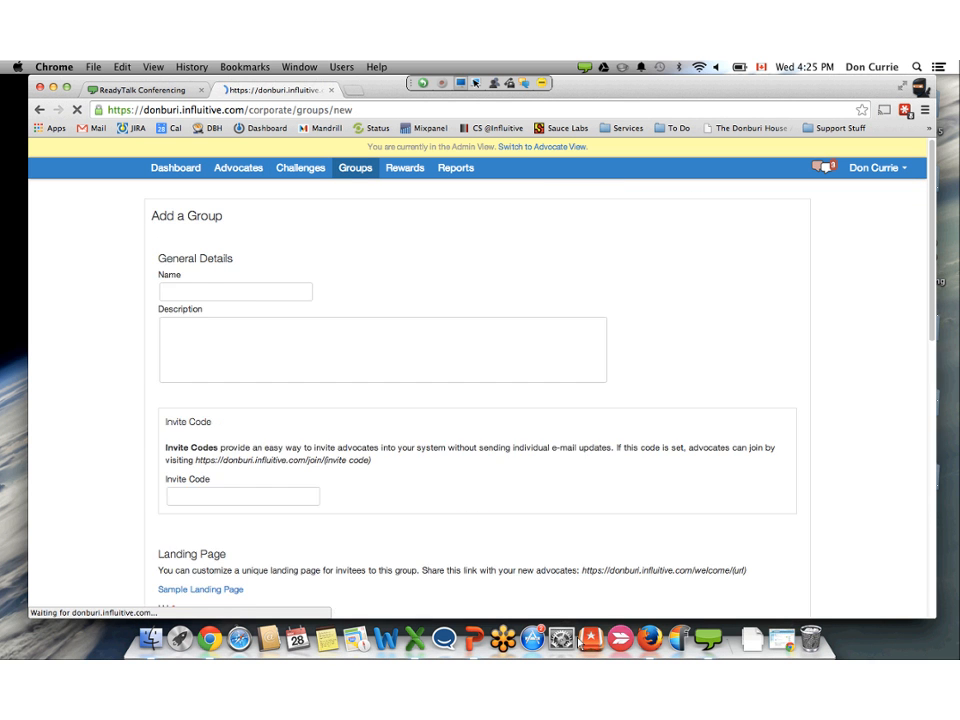
click(39, 109)
text(nps)
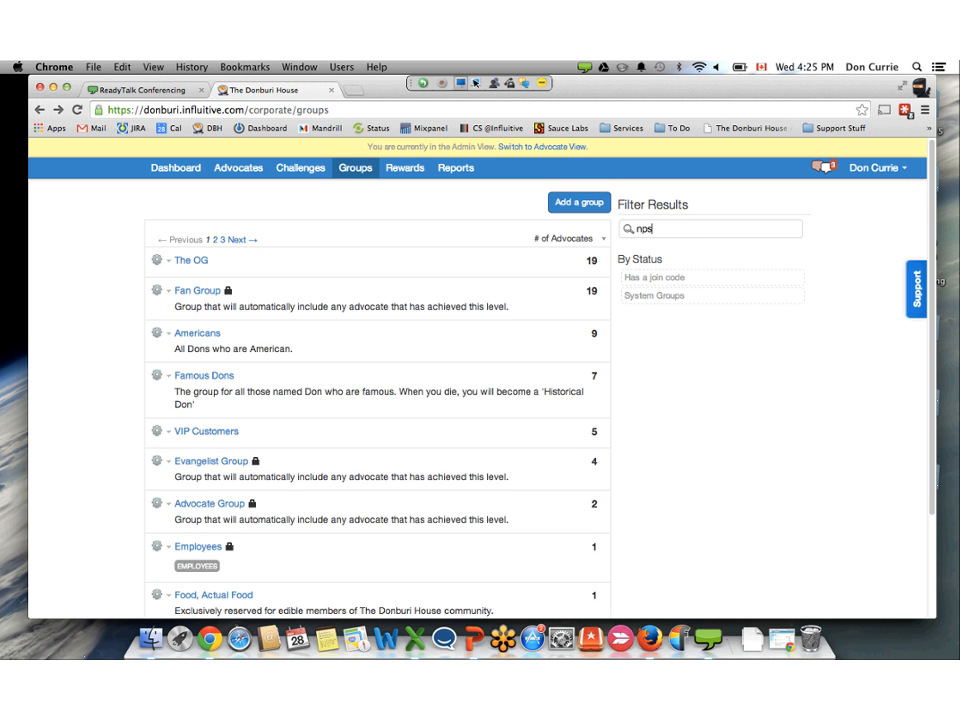
key(Return)
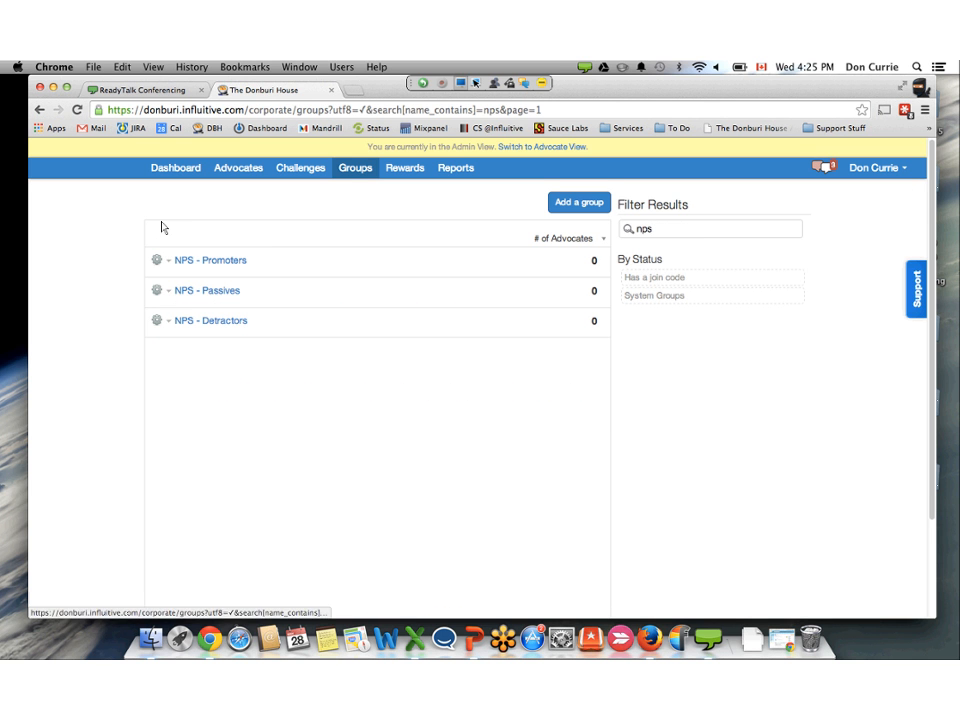
- Open the "NPS - Promoters" group for editing and go to its membership rules
click(160, 260)
click(164, 280)
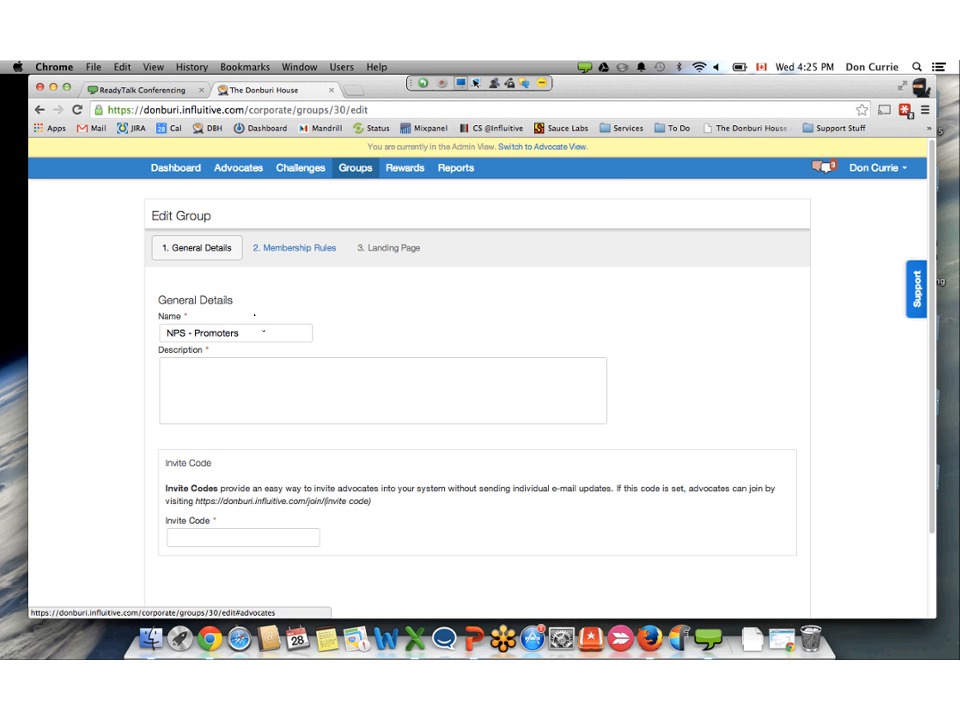
click(294, 247)
scroll(308, 372, down, 2)
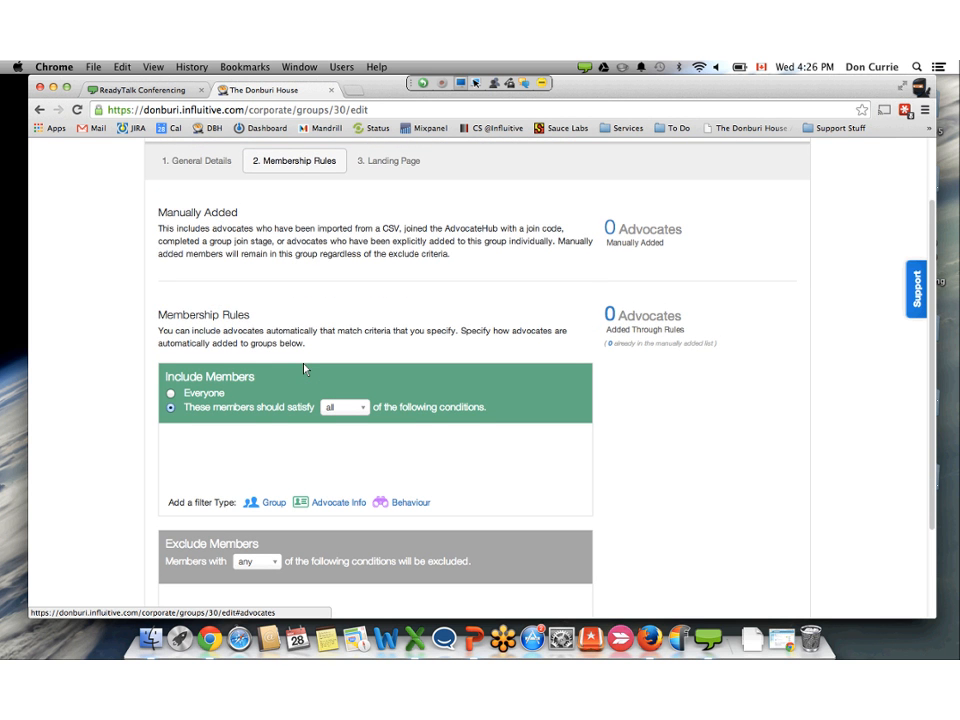
scroll(305, 370, down, 1)
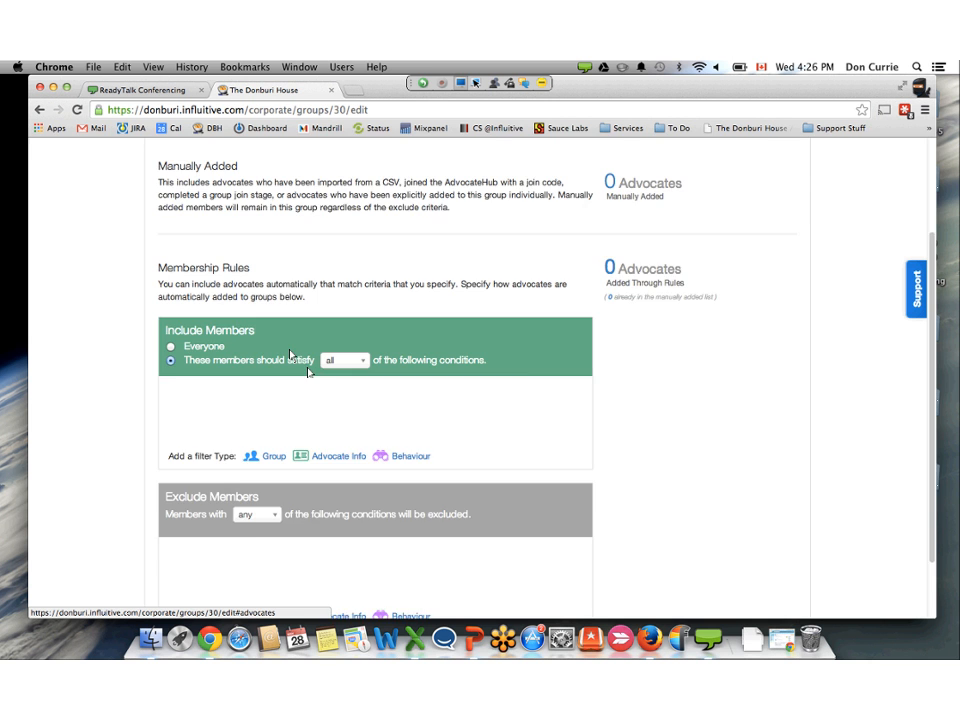
scroll(308, 372, up, 3)
- Add an Advocate Info condition to the included members that requires Nps to be 10
scroll(308, 373, down, 2)
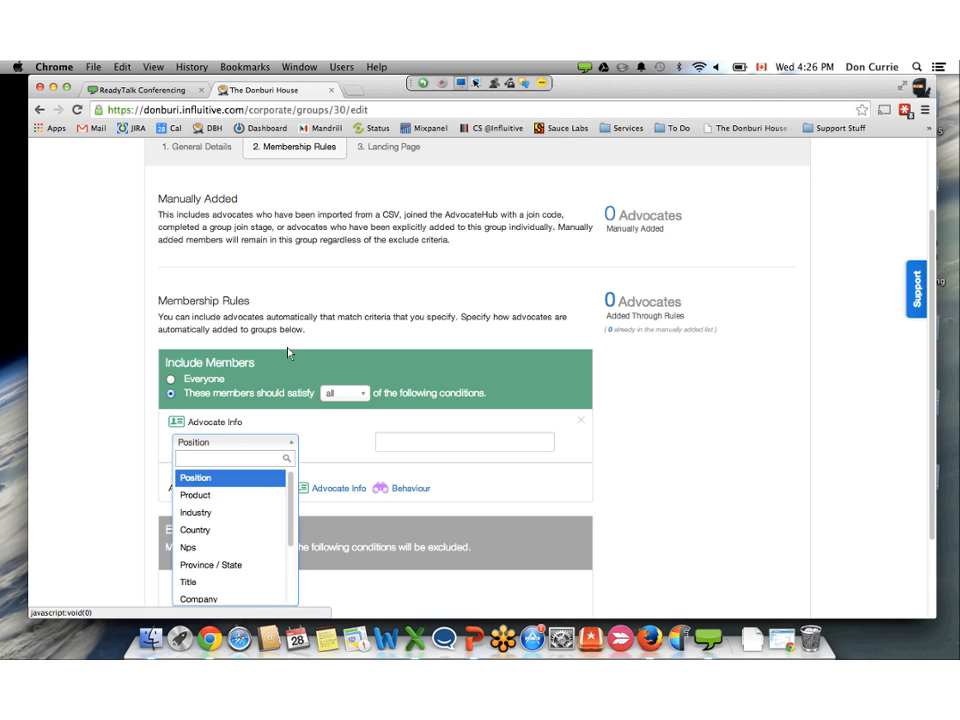
key(Down)
key(Down)
key(Down)
key(Down)
key(Return)
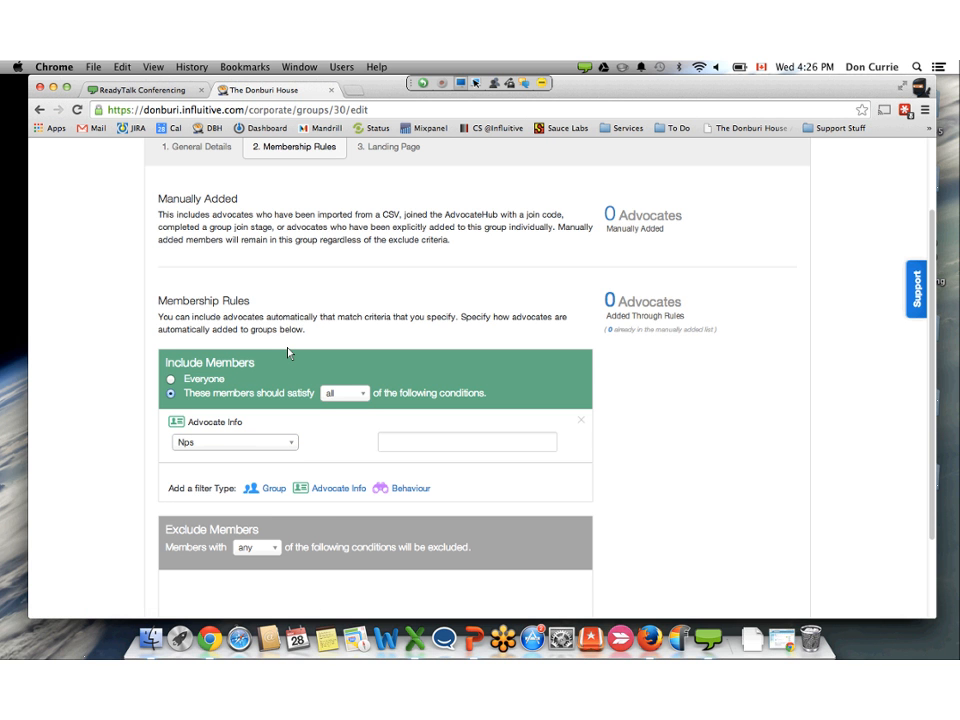
click(426, 443)
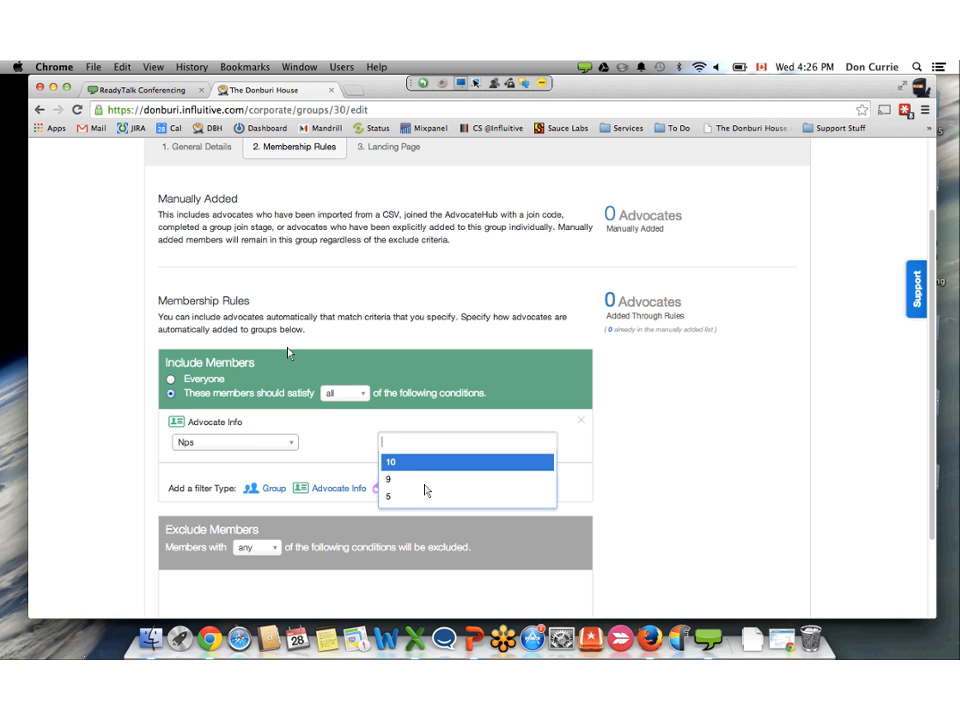
click(410, 468)
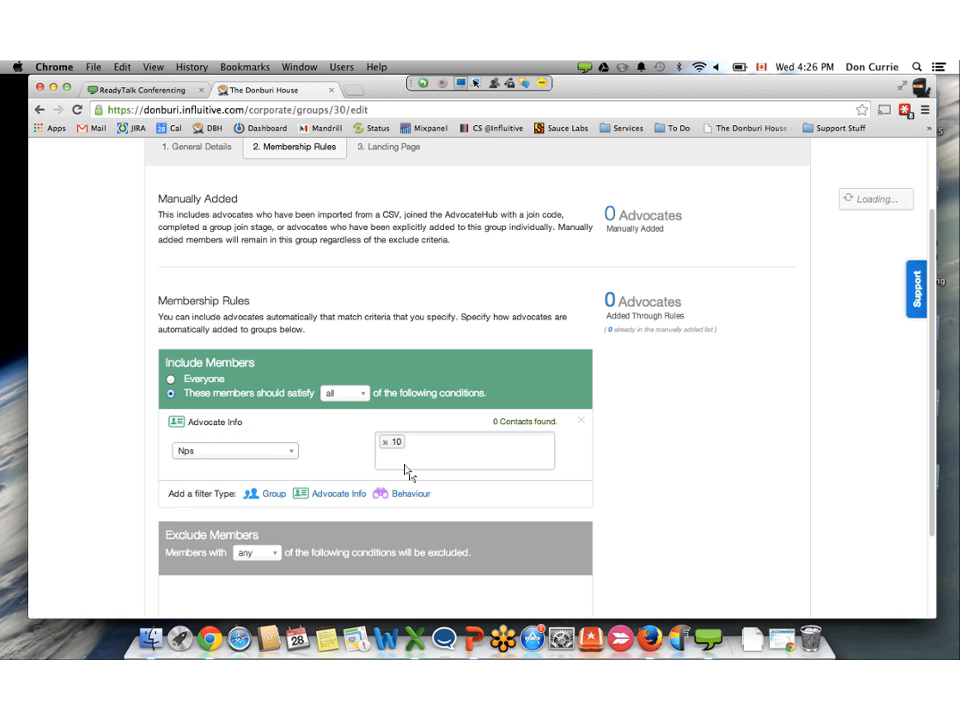
- Add a second Advocate Info condition to the included members with Nps set to 9
click(338, 493)
key(Down)
key(Down)
key(Down)
key(Down)
key(Down)
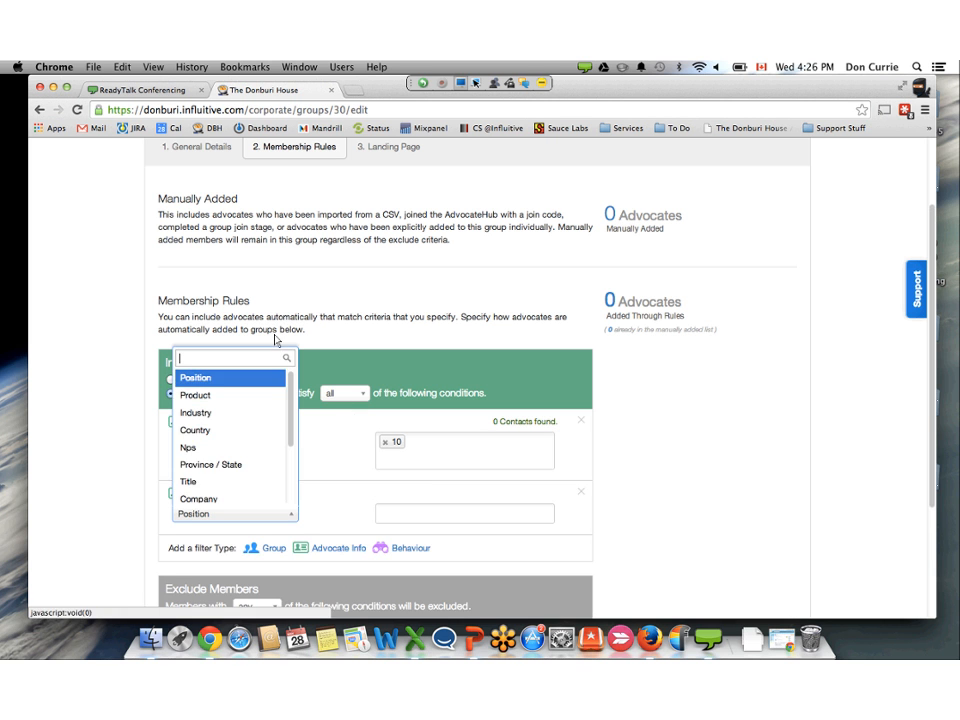
key(Return)
key(Tab)
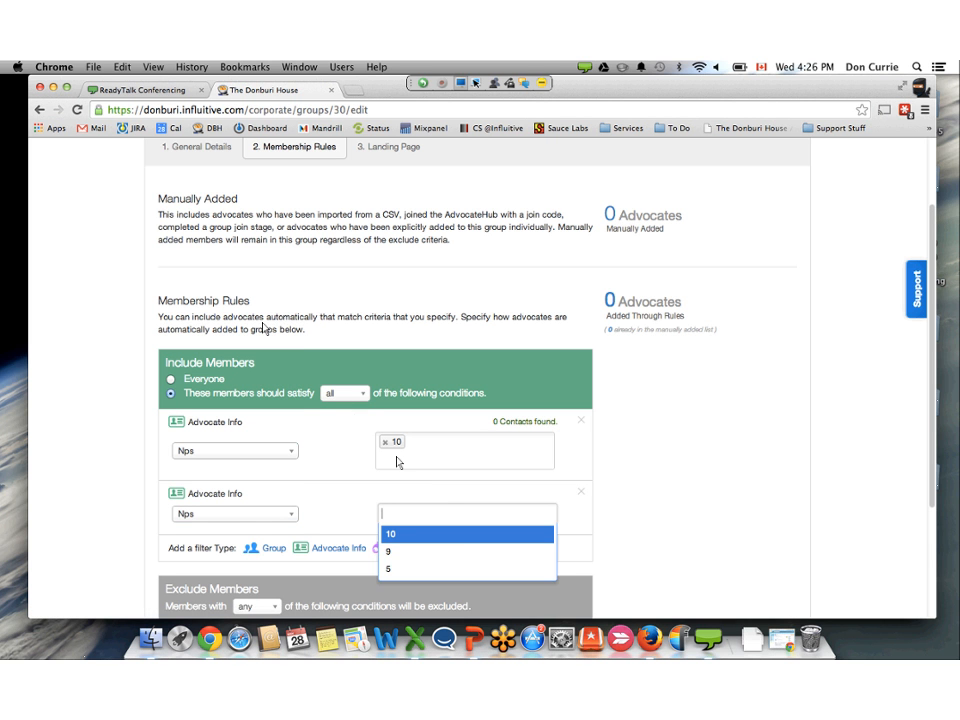
text(9)
key(Return)
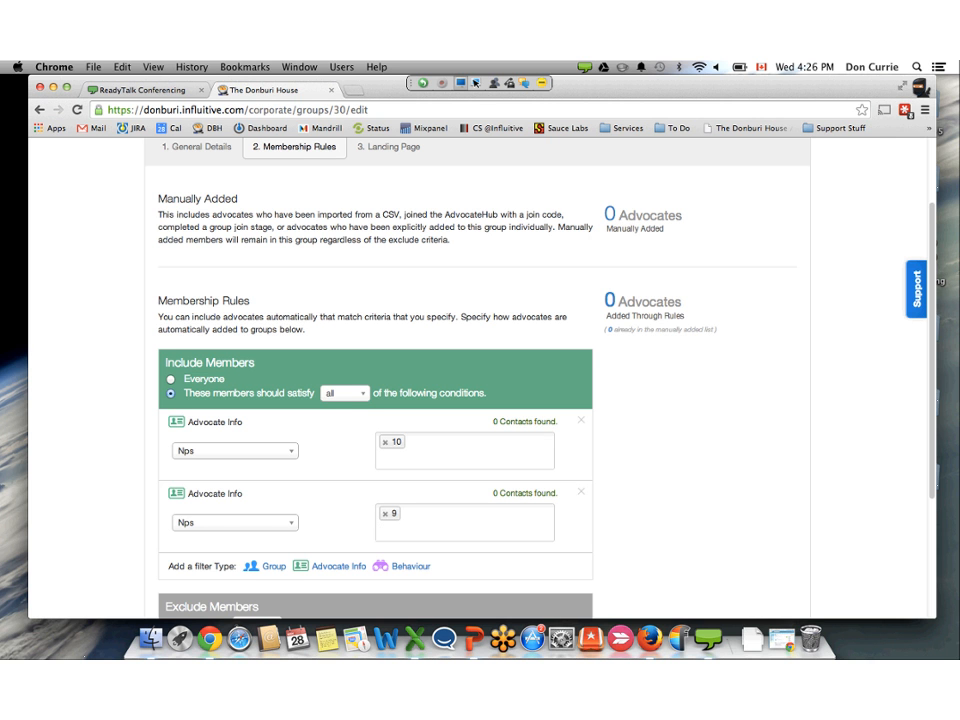
- Look through the field choices of the first condition and remove the second Nps condition
click(235, 450)
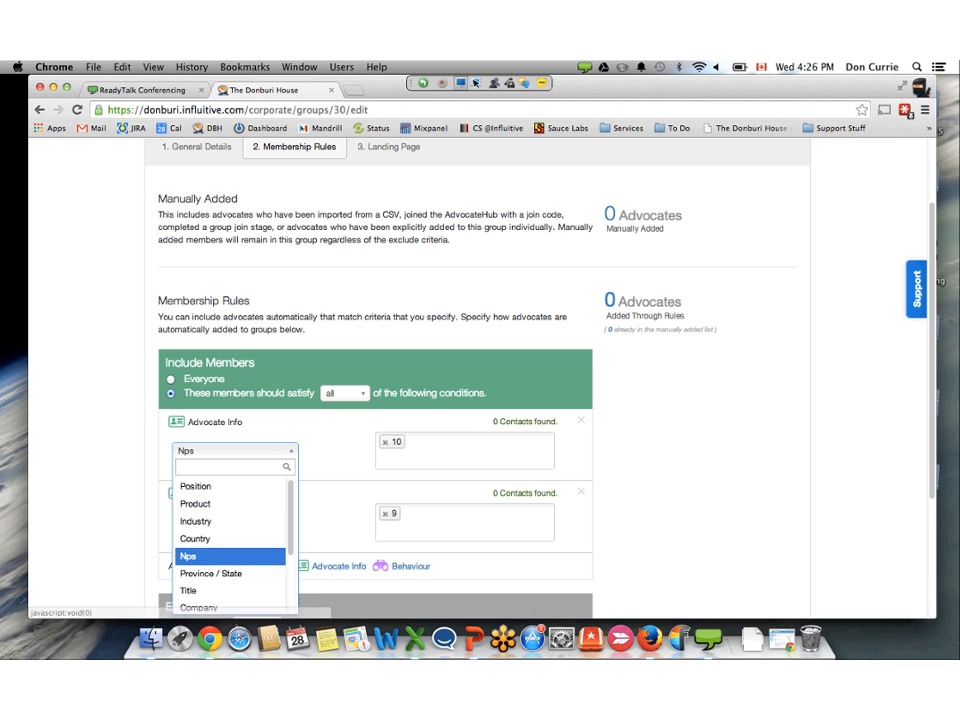
scroll(230, 540, down, 1)
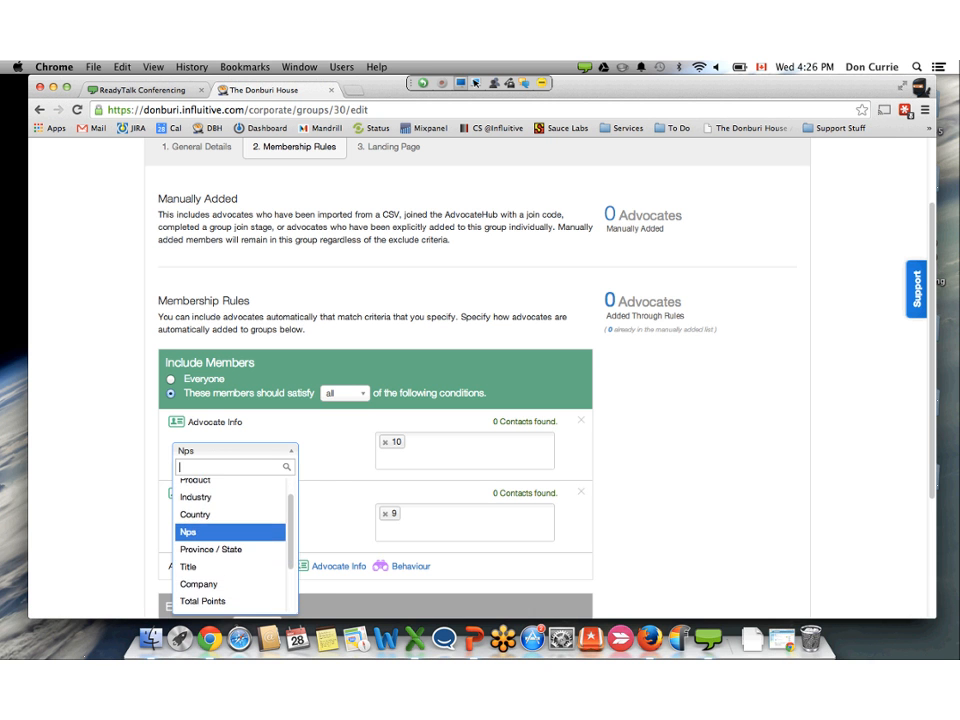
click(581, 492)
click(581, 492)
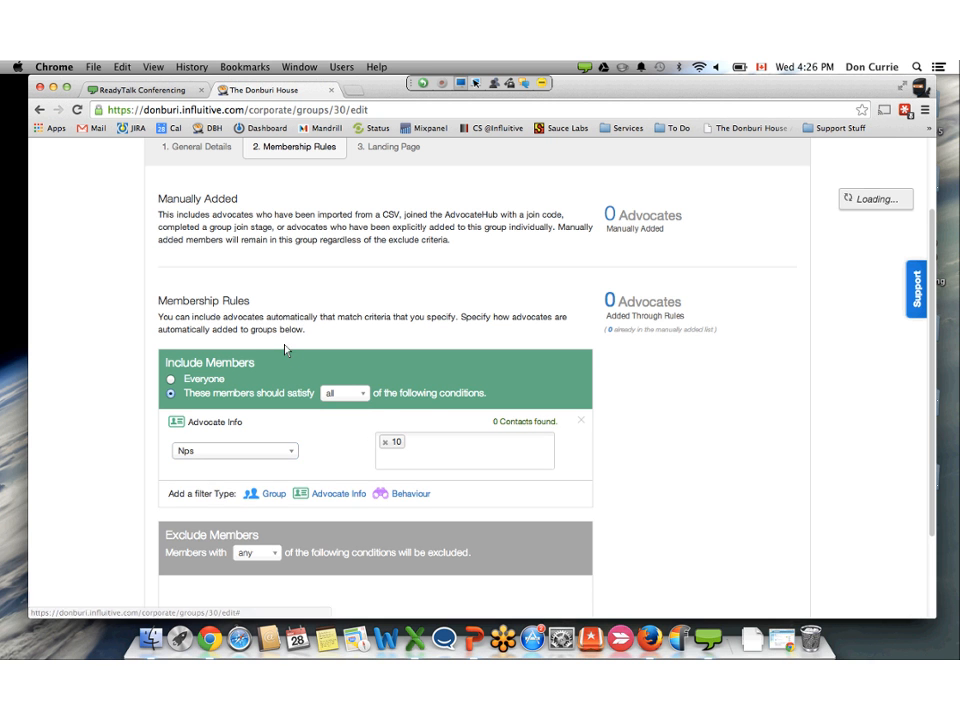
- Change the remaining include condition's field to NPS Score with the >= operator
click(237, 450)
key(Up)
key(Up)
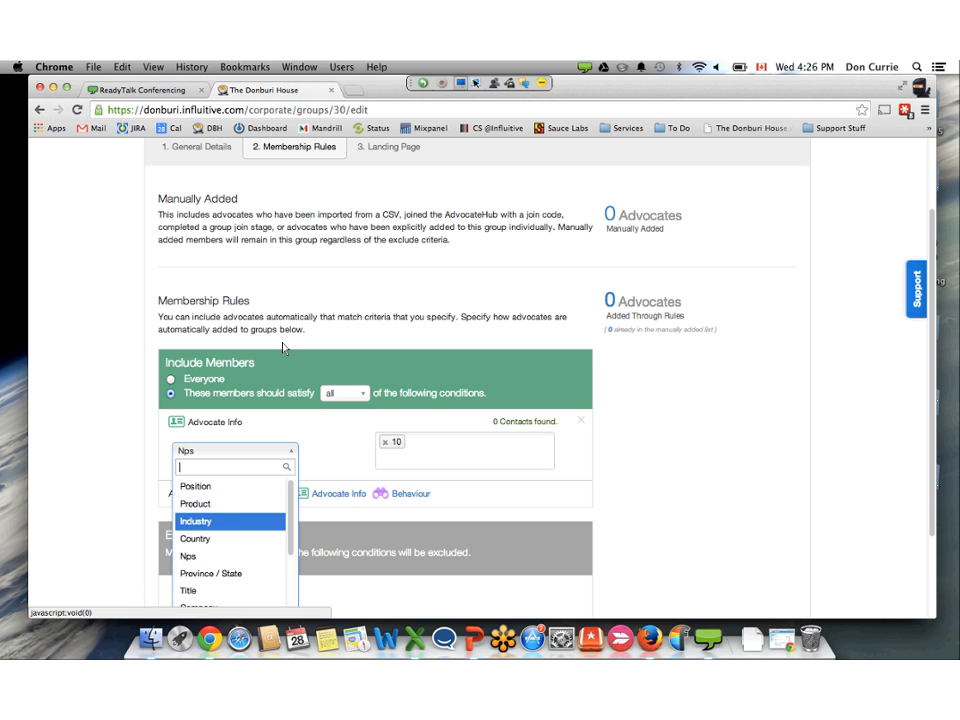
scroll(232, 530, down, 1)
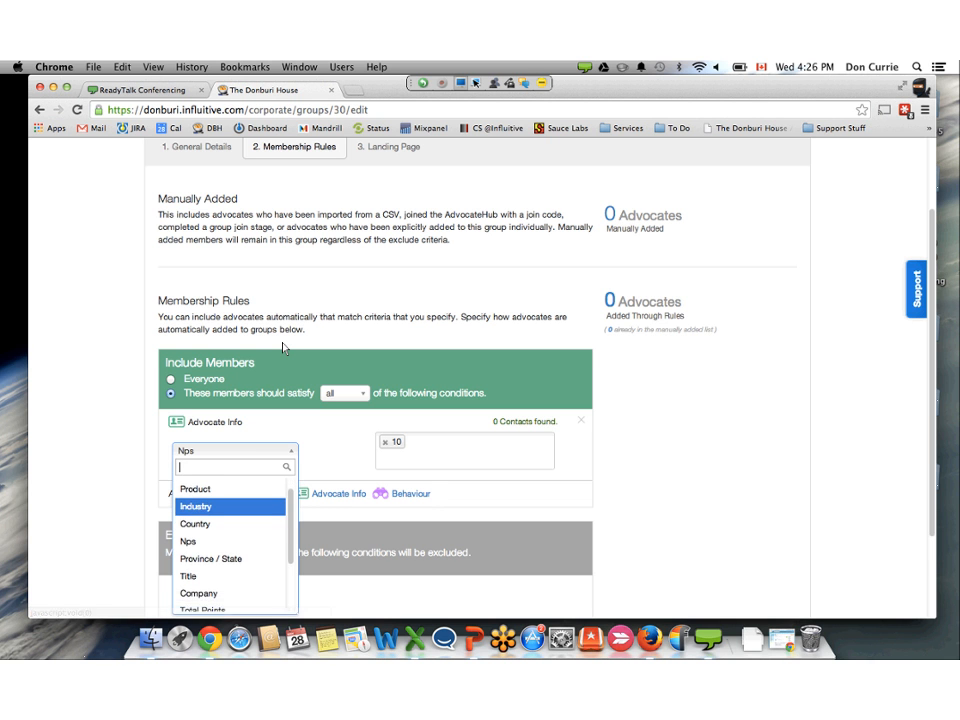
key(Down)
key(Down)
key(Down)
key(Down)
key(Down)
key(Down)
key(Down)
key(Down)
key(Return)
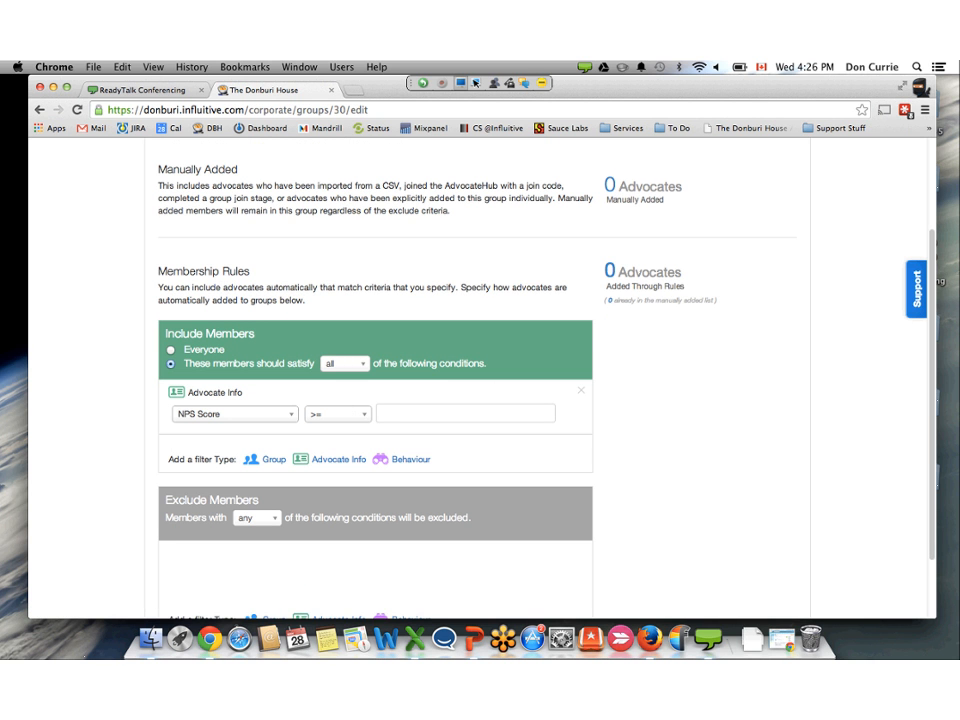
- Set the NPS Score threshold to 9 and save the group
text(9)
scroll(480, 380, down, 1)
scroll(480, 380, down, 3)
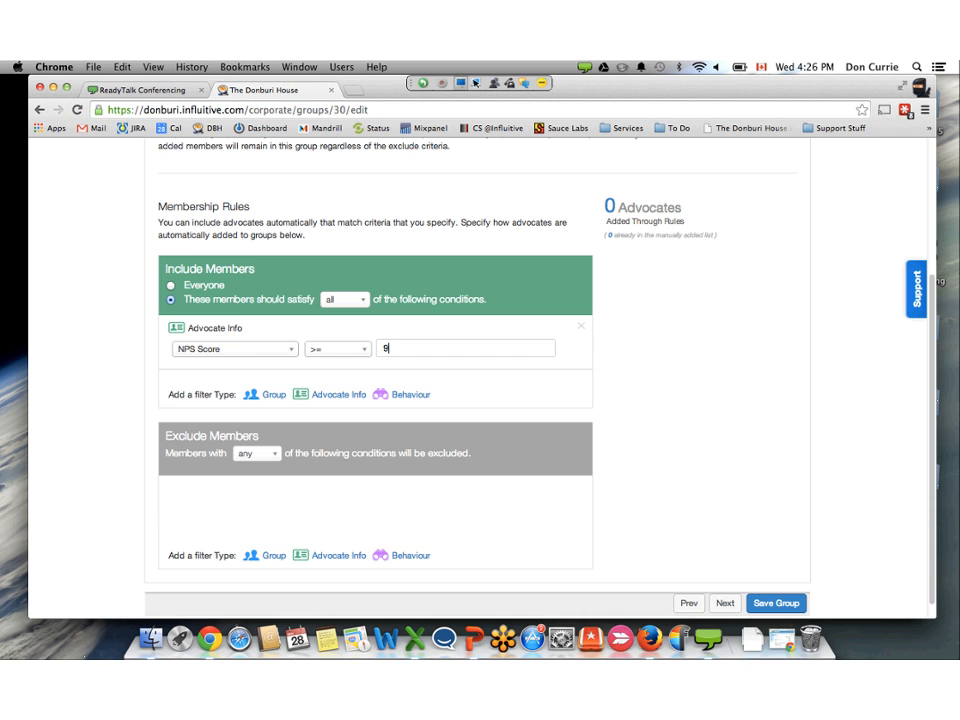
scroll(480, 380, down, 1)
click(776, 582)
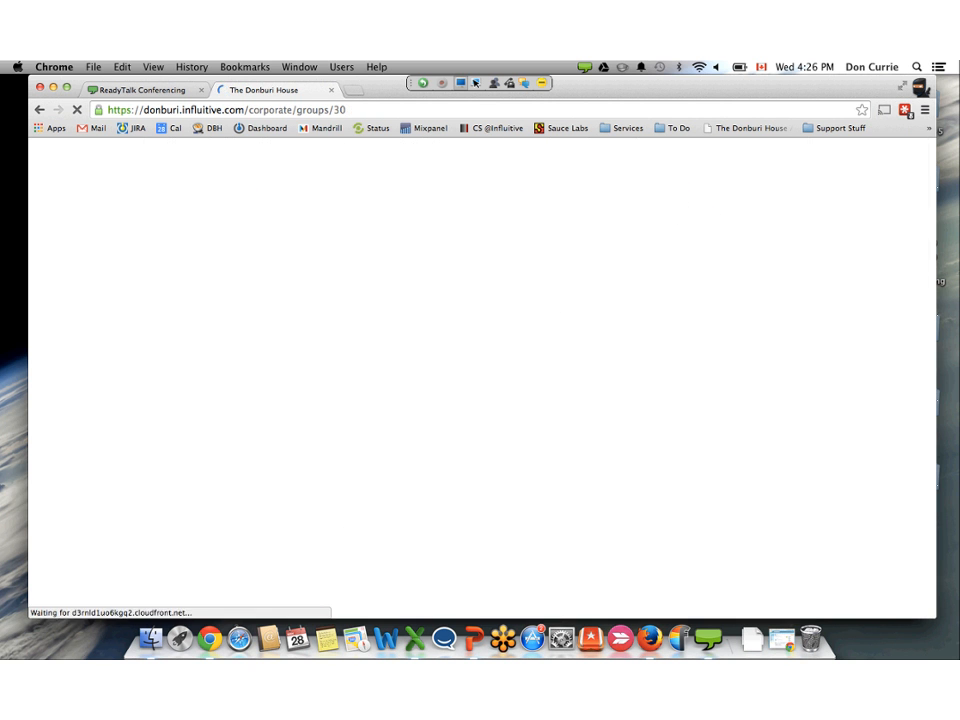